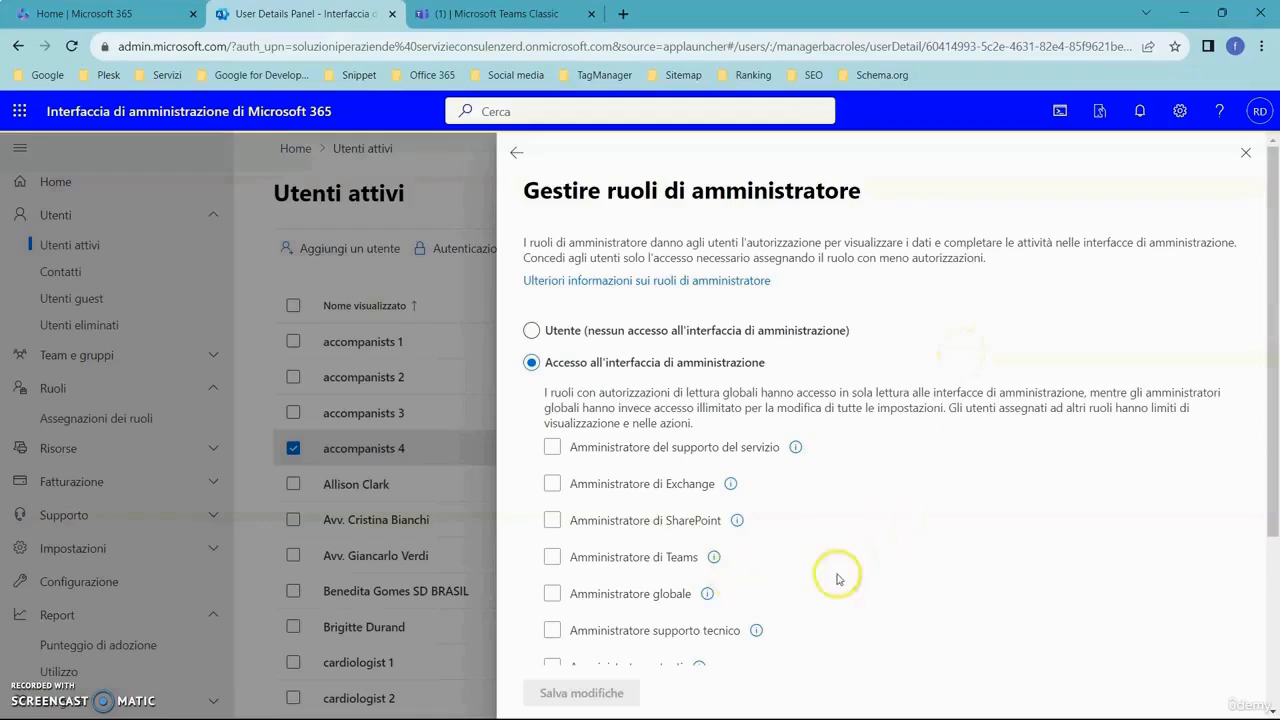
# - Mark the Amministratore di Teams role for the accompanists 4 account and exit without saving
pyautogui.click(549, 563)
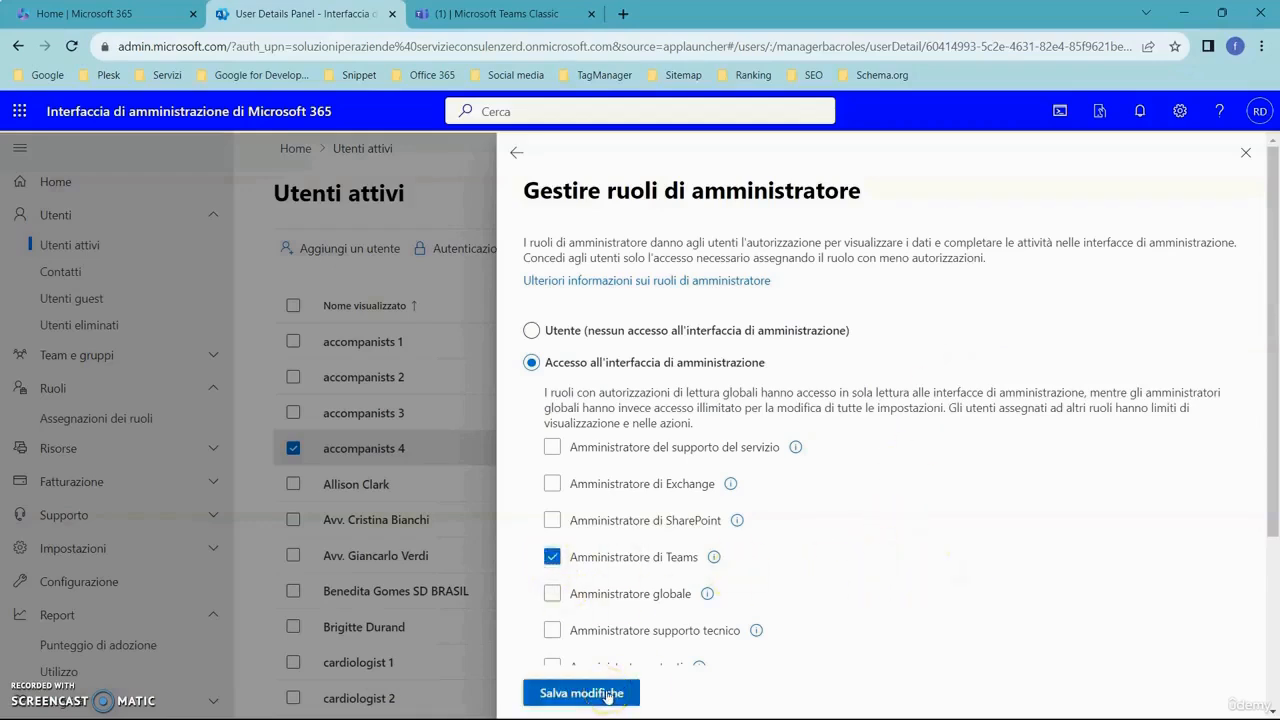
pyautogui.click(1245, 152)
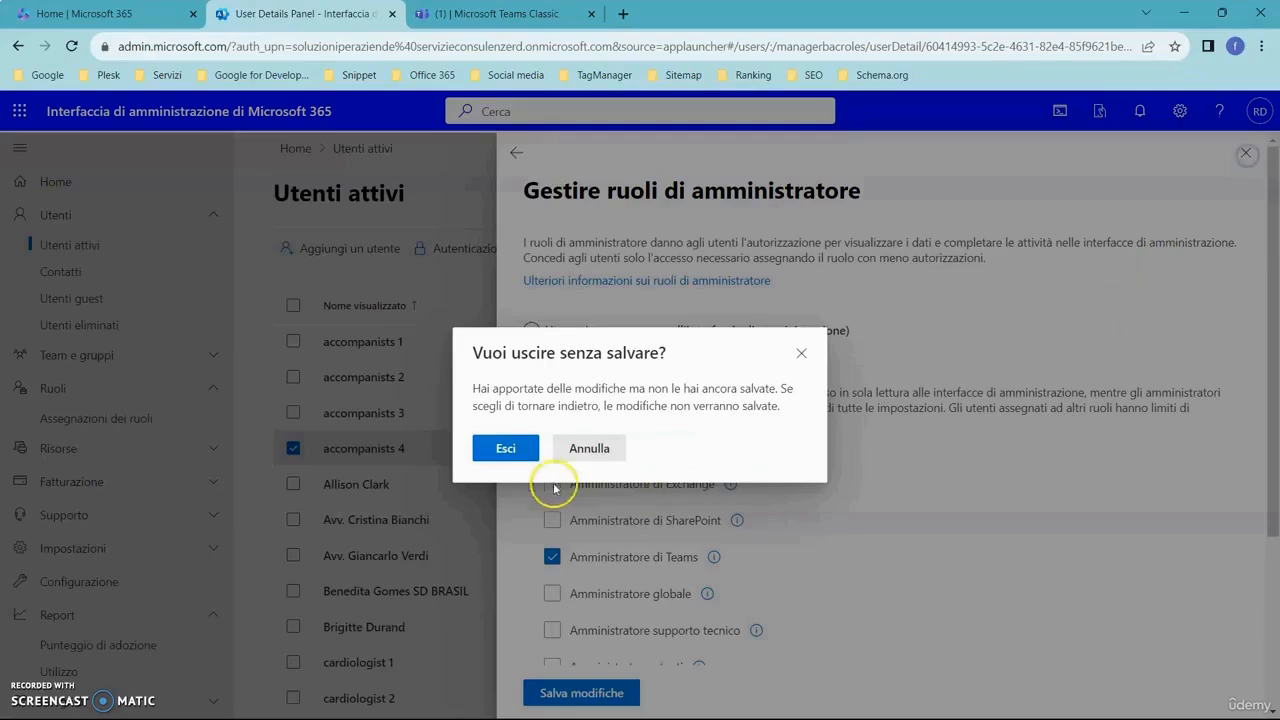
pyautogui.click(521, 447)
# - Switch to Microsoft Teams and look through the list of teams and the Cardiology Congress Dubai September 2025 members page
pyautogui.hotkey('alt', 'Tab')
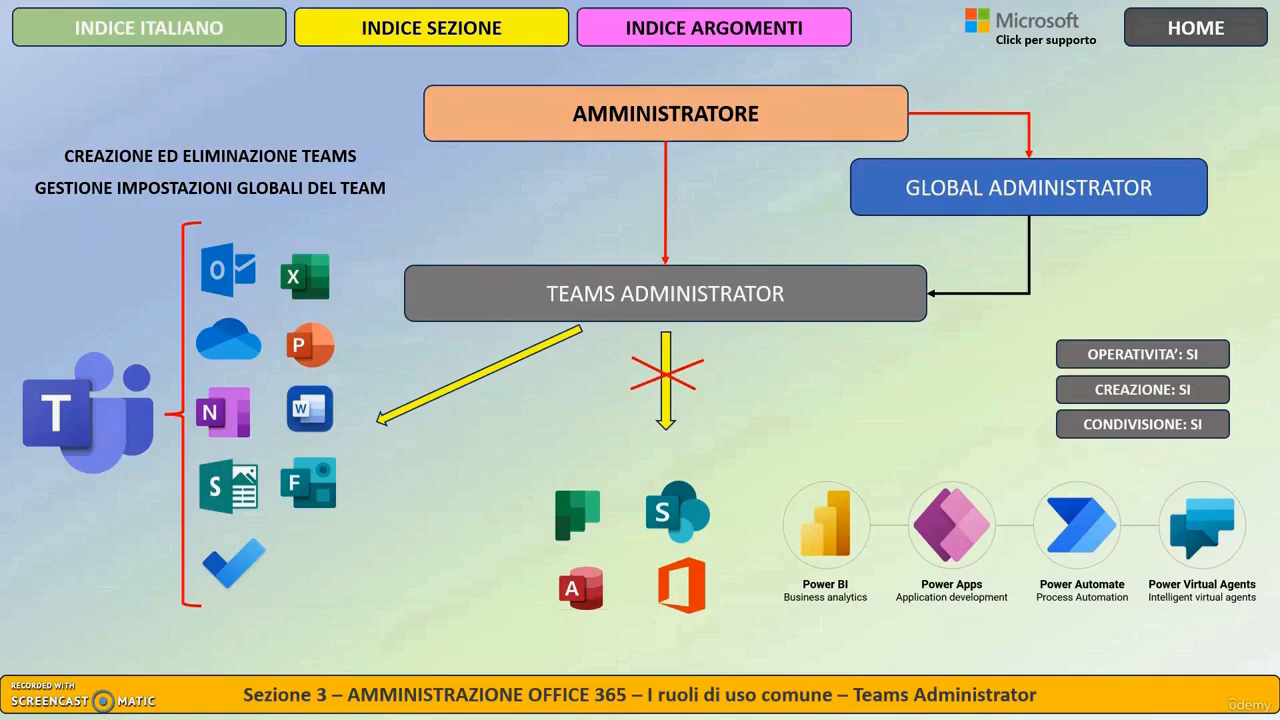
pyautogui.hotkey('alt', 'Tab')
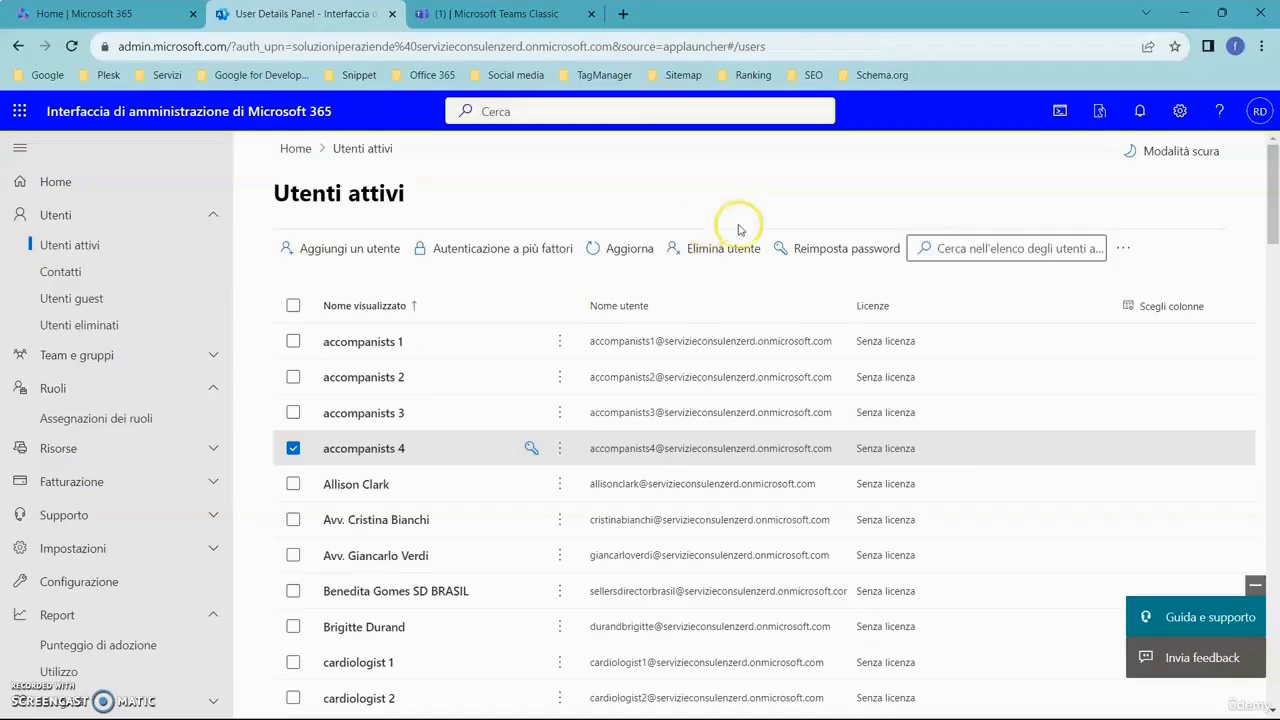
pyautogui.click(497, 12)
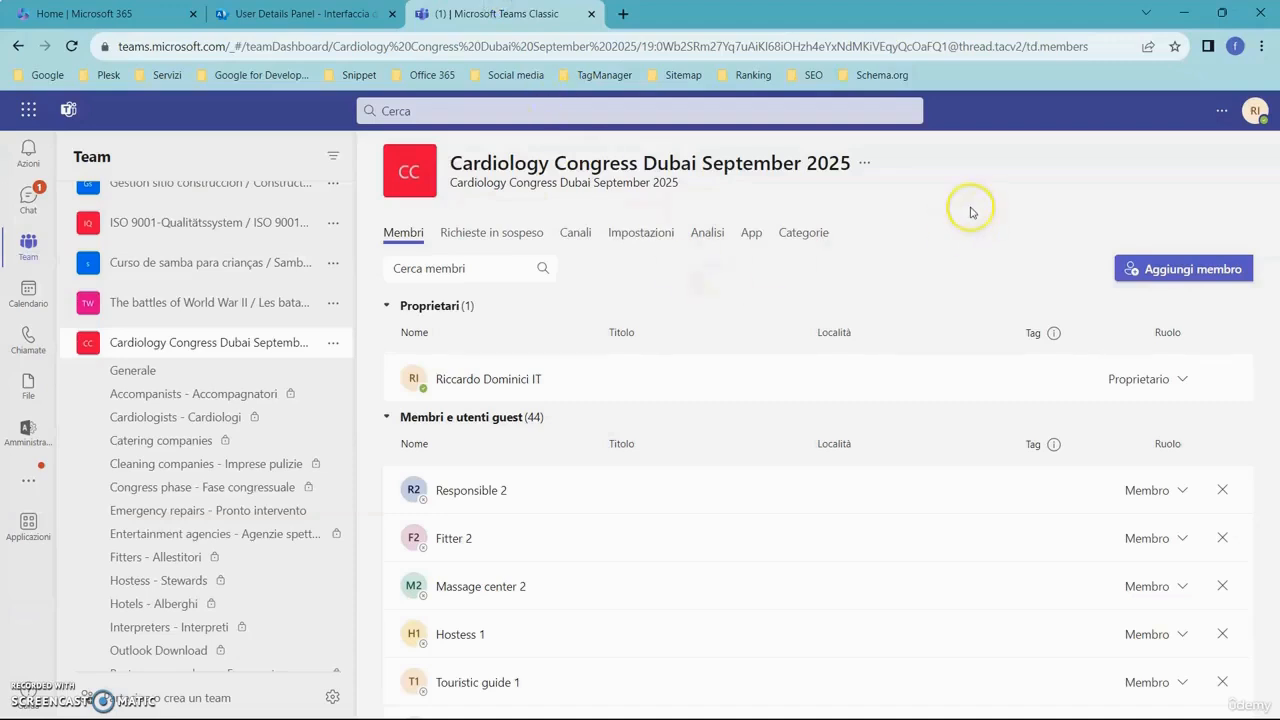
pyautogui.scroll(3, 214, 314)
pyautogui.scroll(-3, 251, 314)
pyautogui.scroll(2, 222, 320)
pyautogui.scroll(1, 225, 310)
pyautogui.scroll(-3, 240, 330)
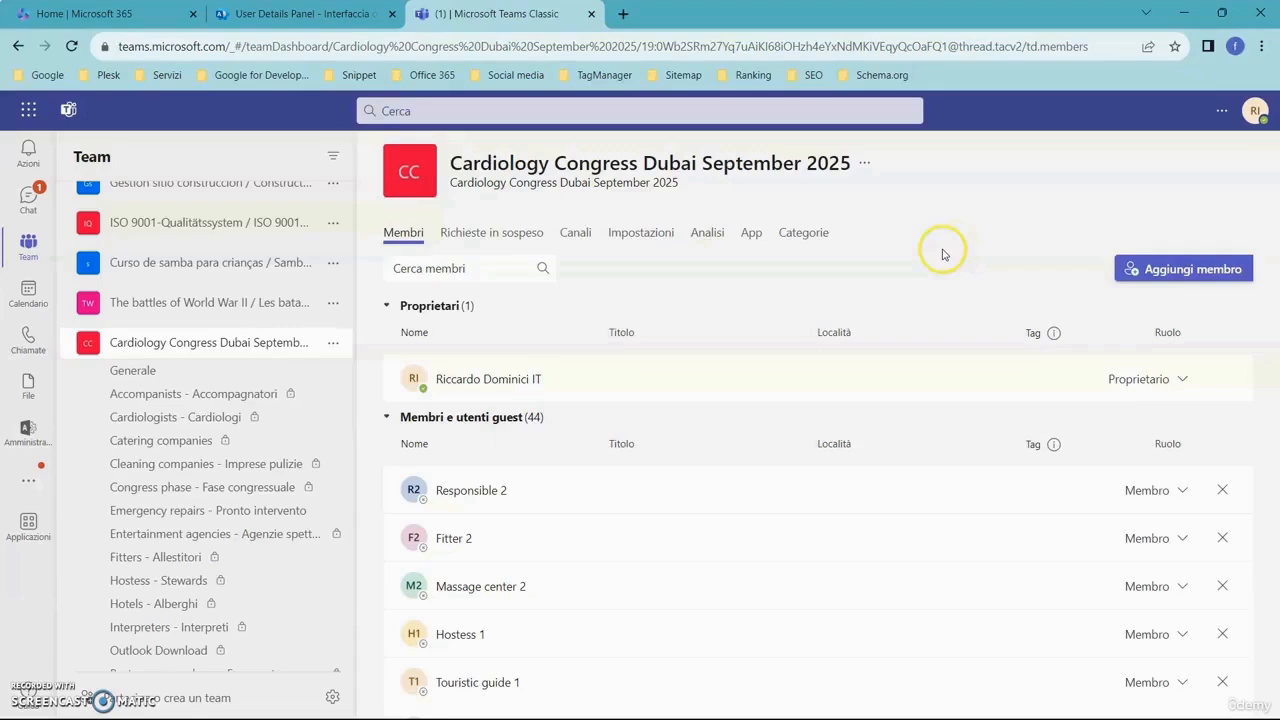
pyautogui.scroll(3, 286, 274)
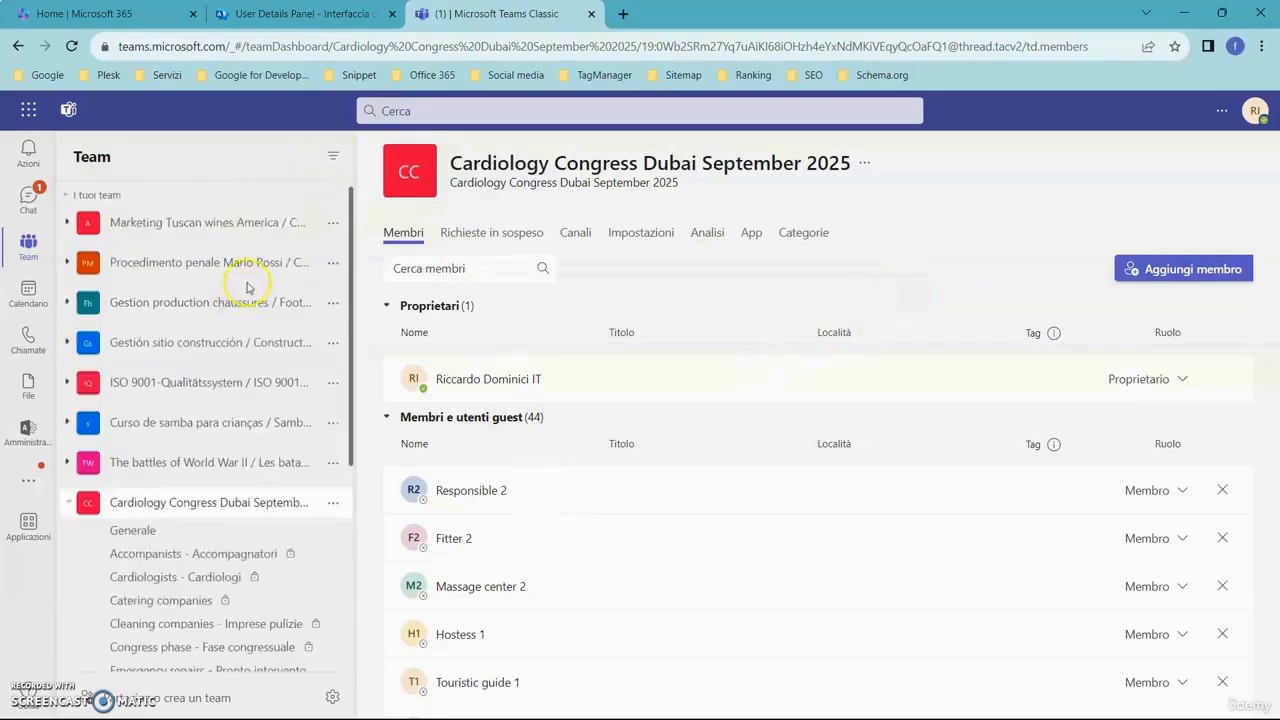
pyautogui.scroll(-5, 250, 415)
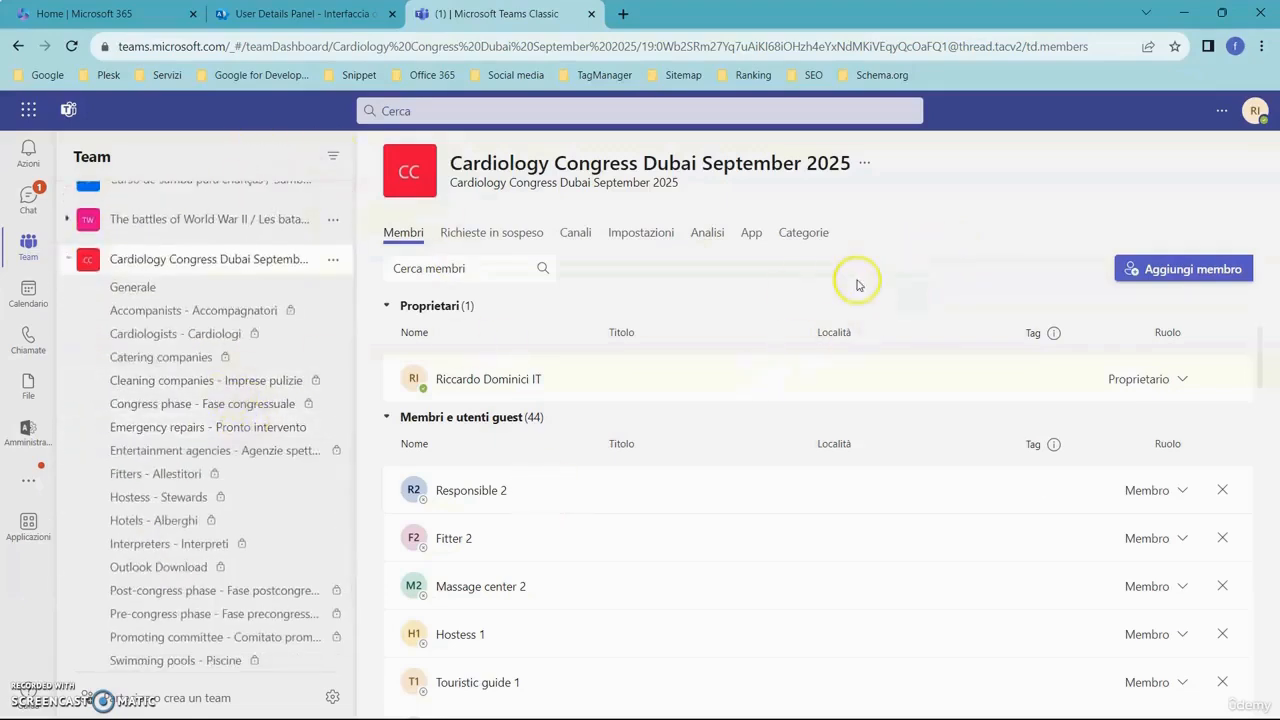
# - View the options for creating a team from an existing group or team, and close them without creating one
pyautogui.click(178, 700)
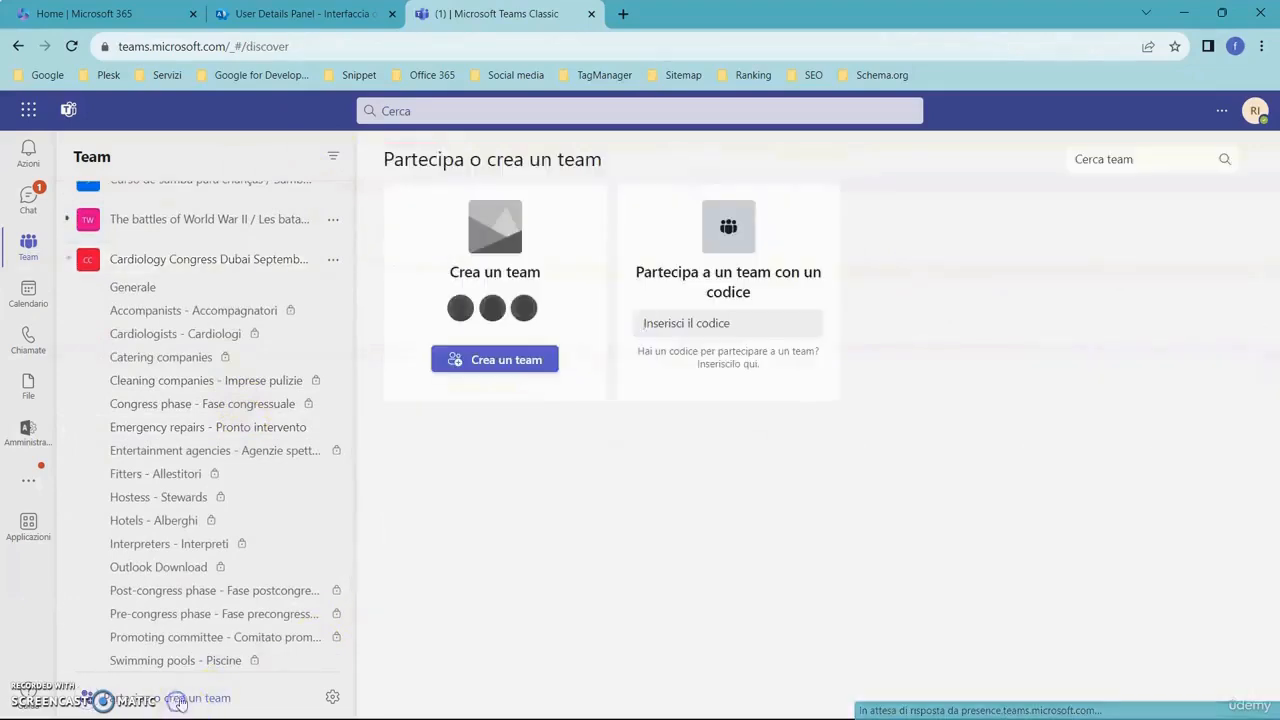
pyautogui.click(517, 364)
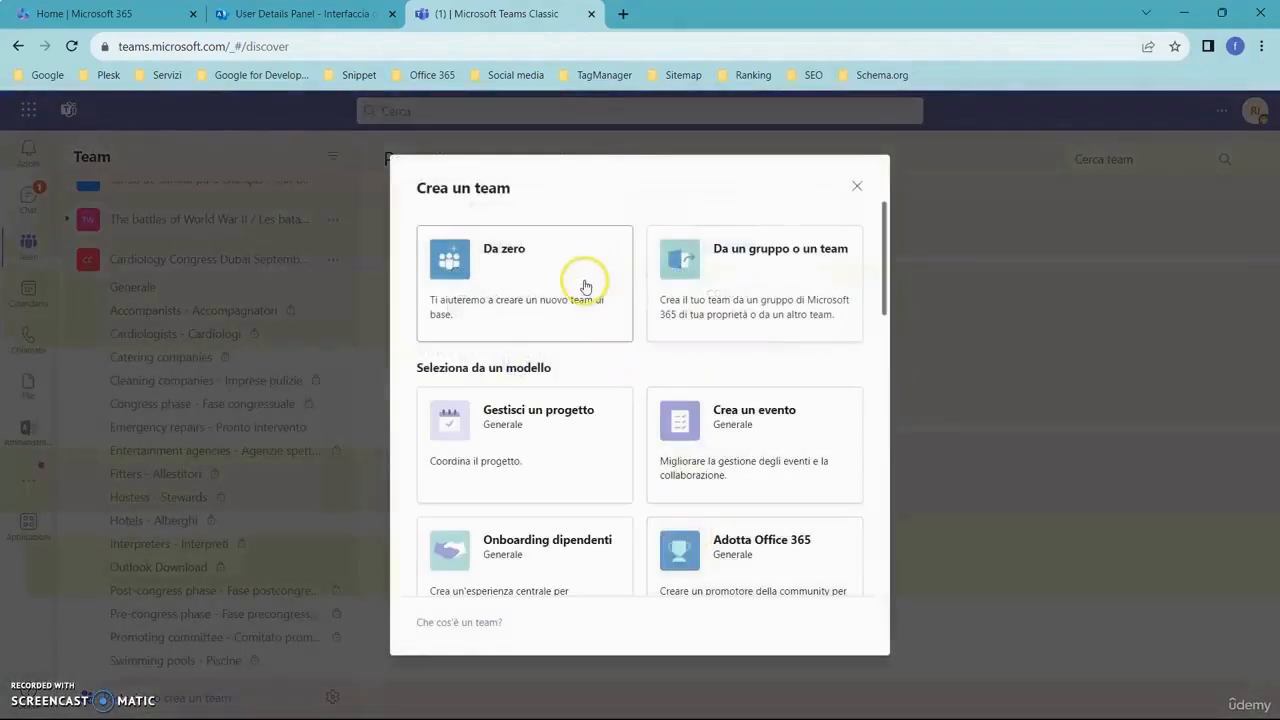
pyautogui.click(715, 274)
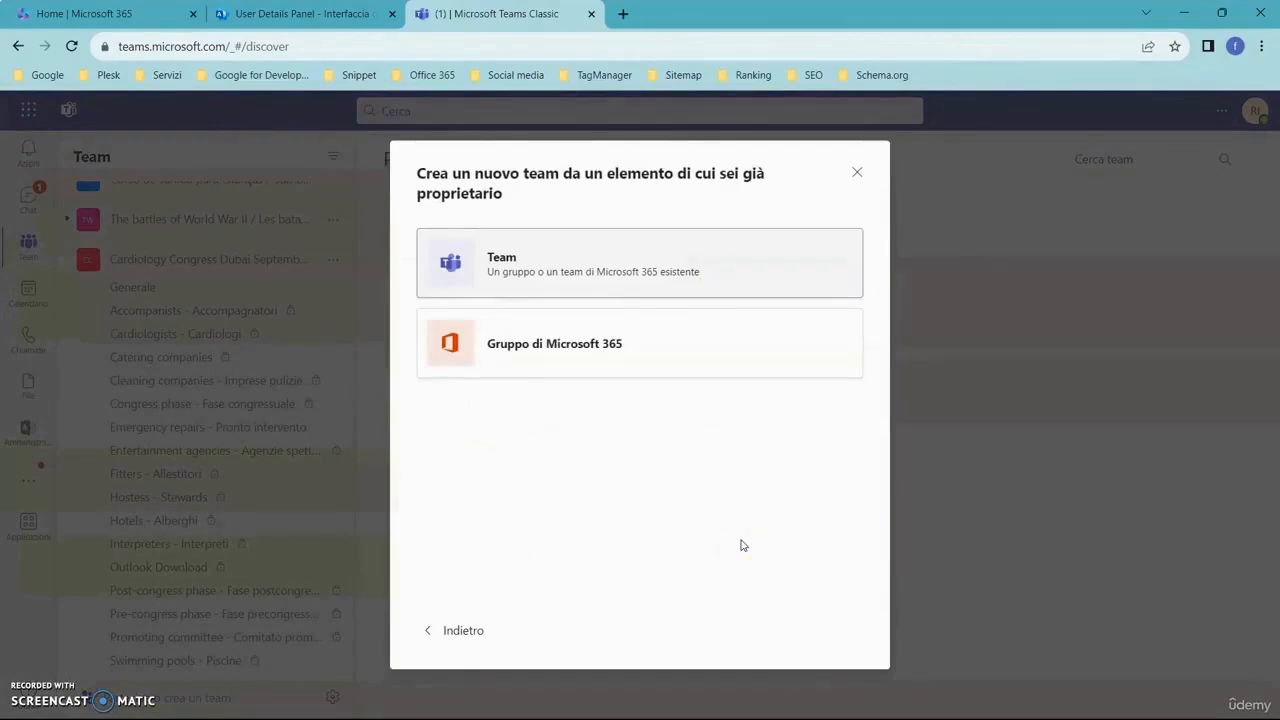
pyautogui.click(857, 172)
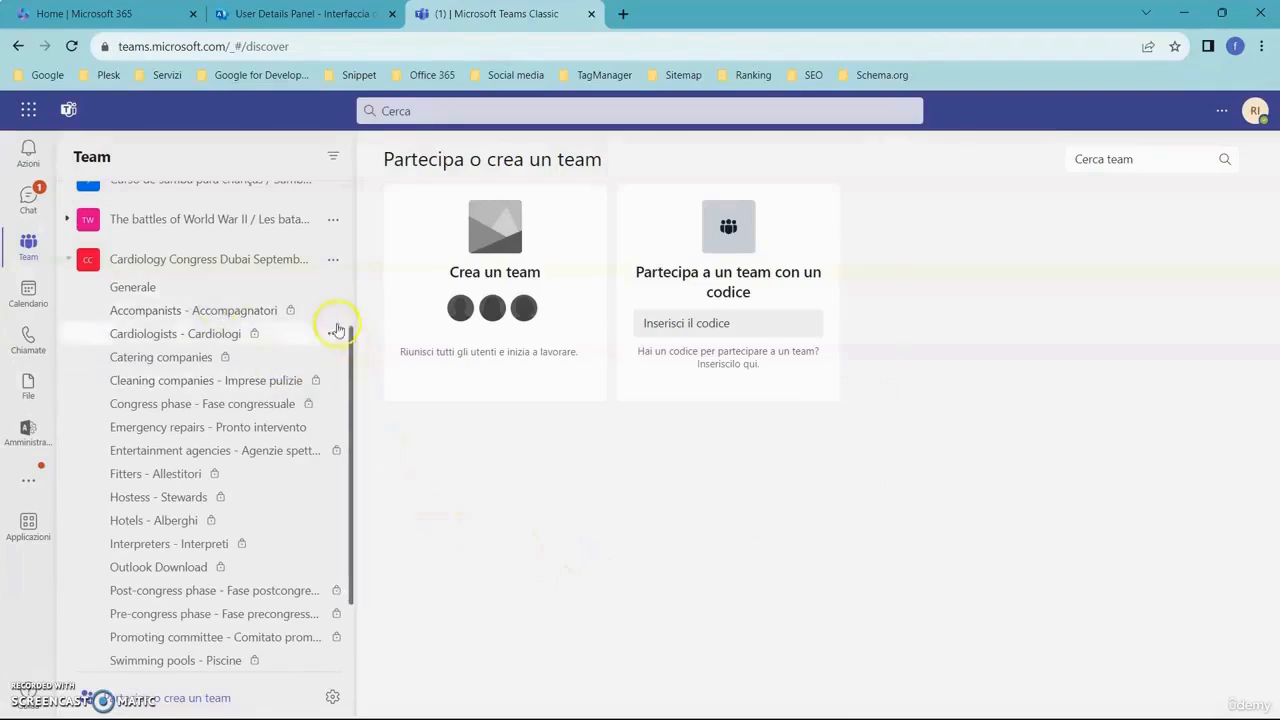
# - Open the management page of the Cardiology Congress Dubai September 2025 team and check its pending requests
pyautogui.click(331, 261)
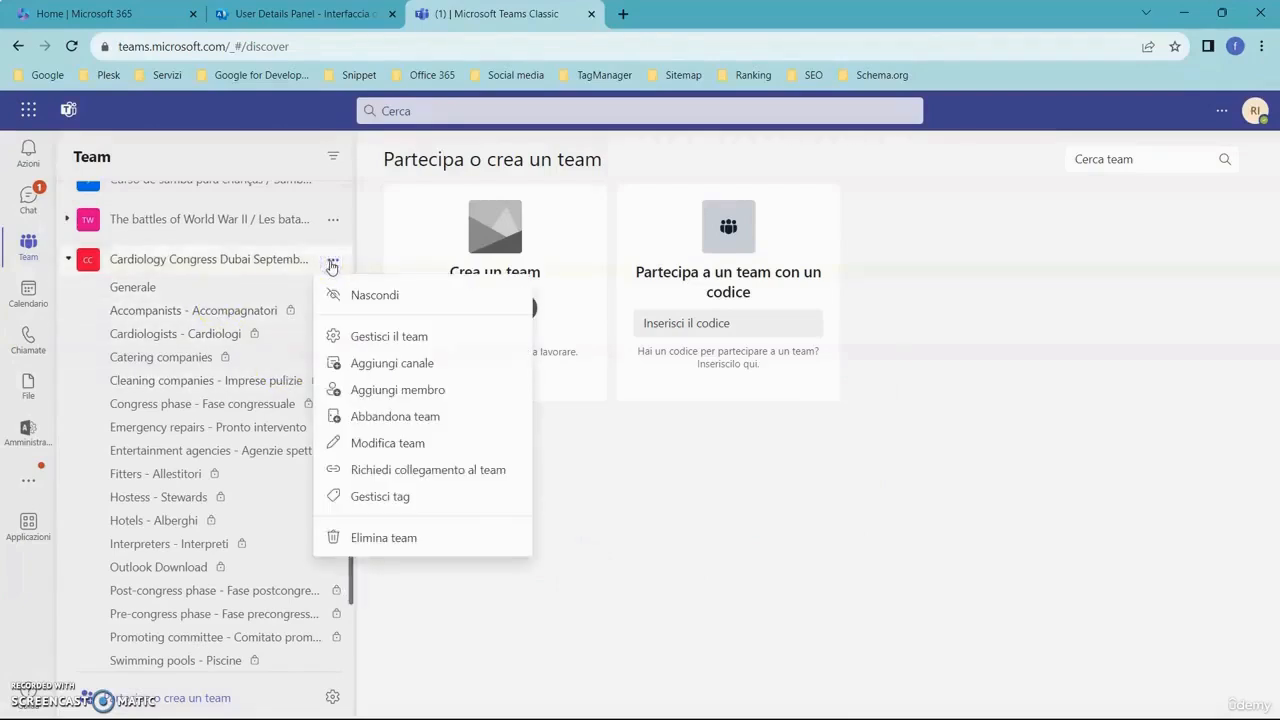
pyautogui.click(442, 344)
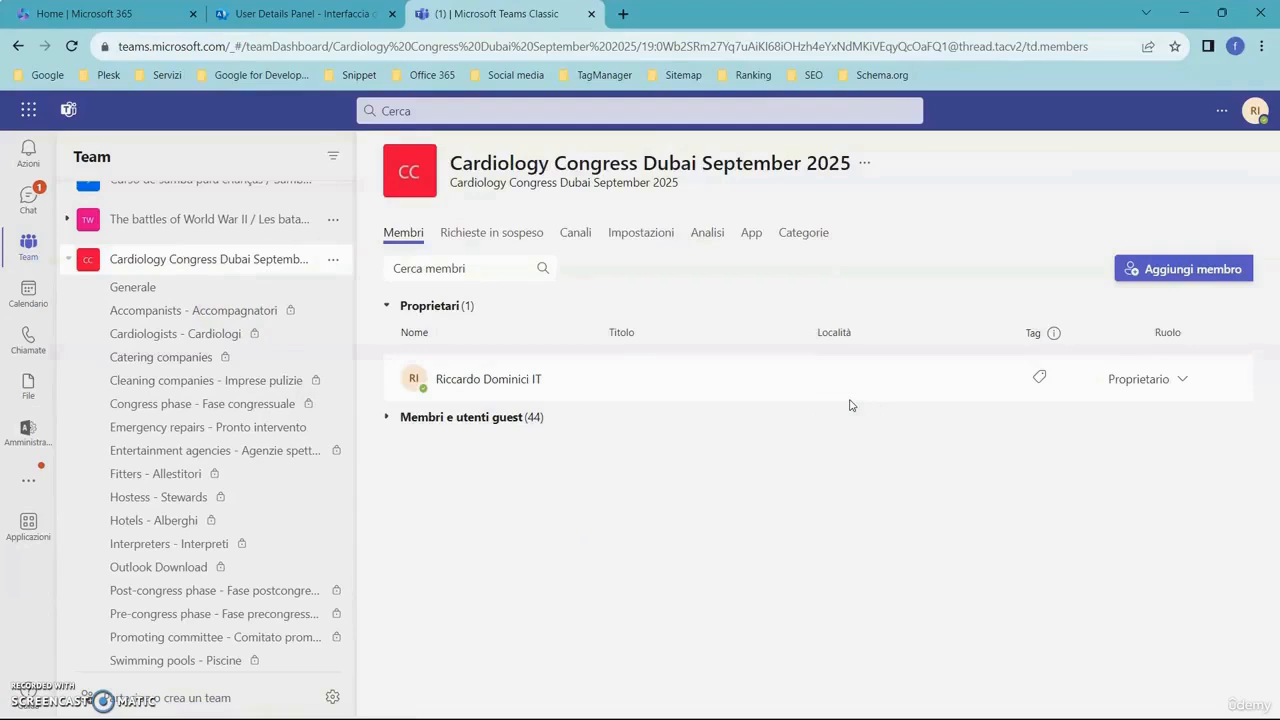
pyautogui.click(508, 235)
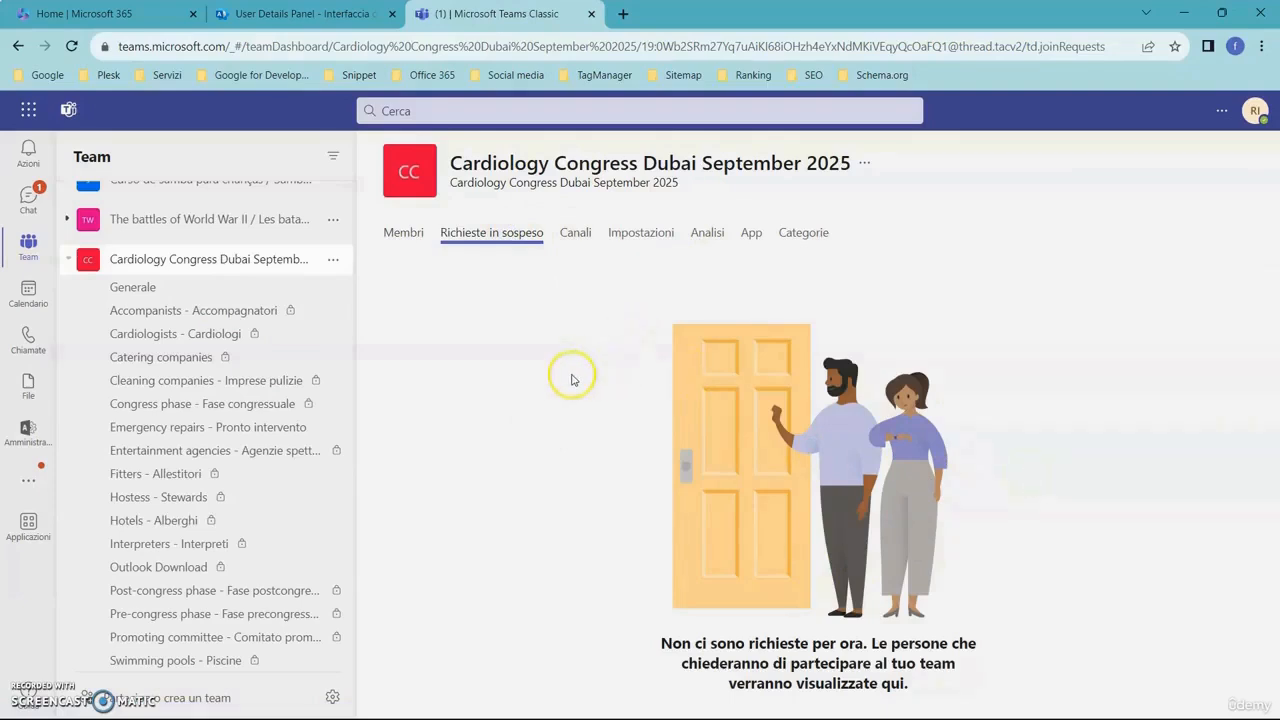
pyautogui.click(404, 234)
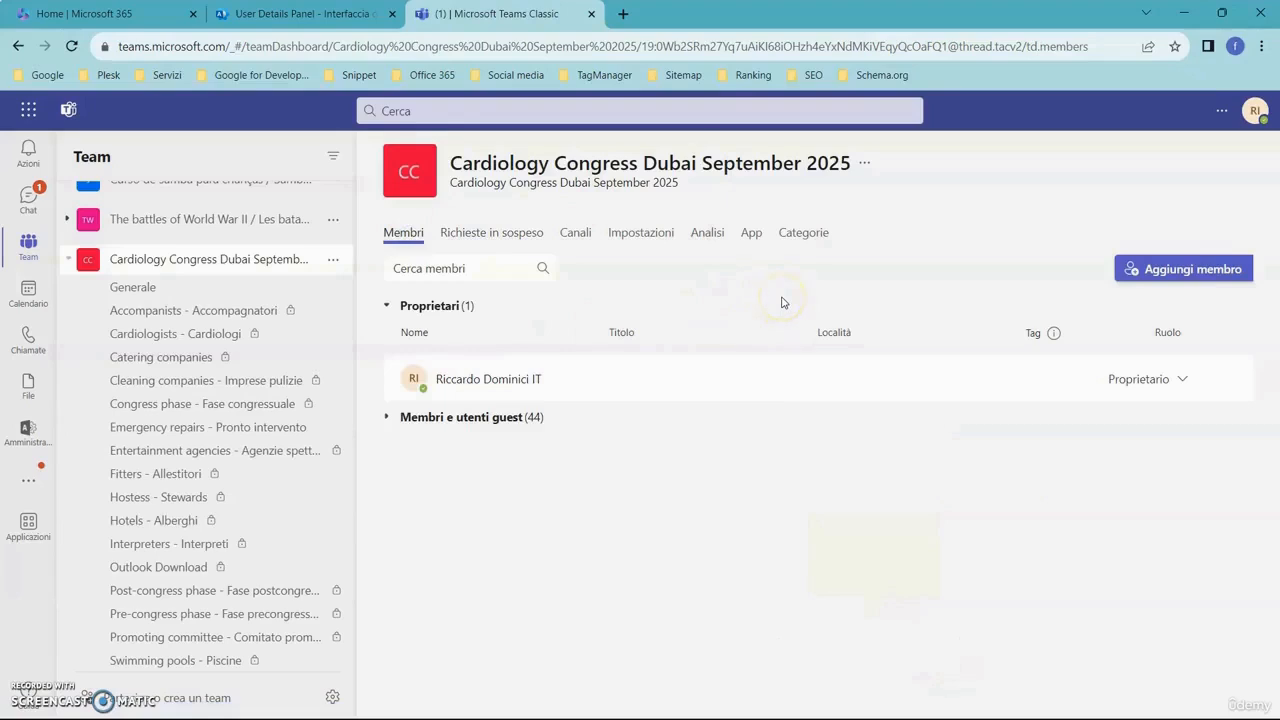
# - Expand the team's members and guests and change the role of Responsible 2 to Proprietario
pyautogui.click(510, 418)
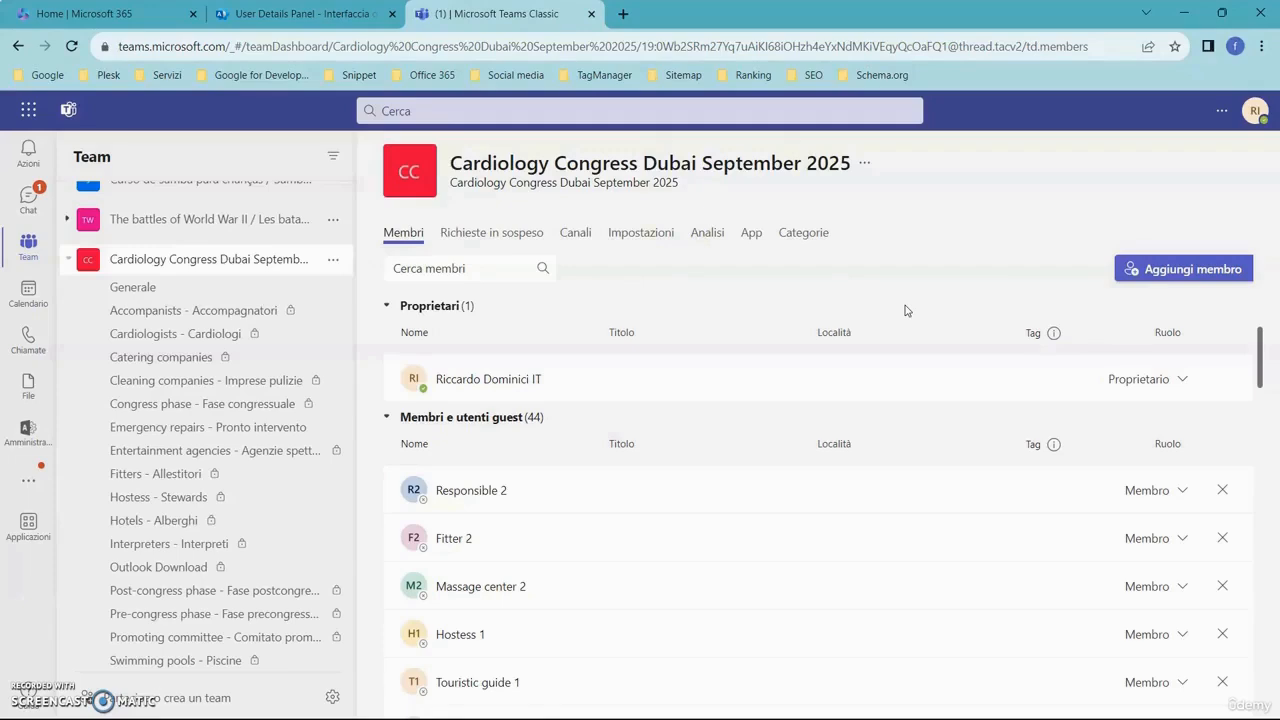
pyautogui.click(491, 491)
pyautogui.click(1072, 456)
pyautogui.click(1182, 490)
pyautogui.click(1155, 538)
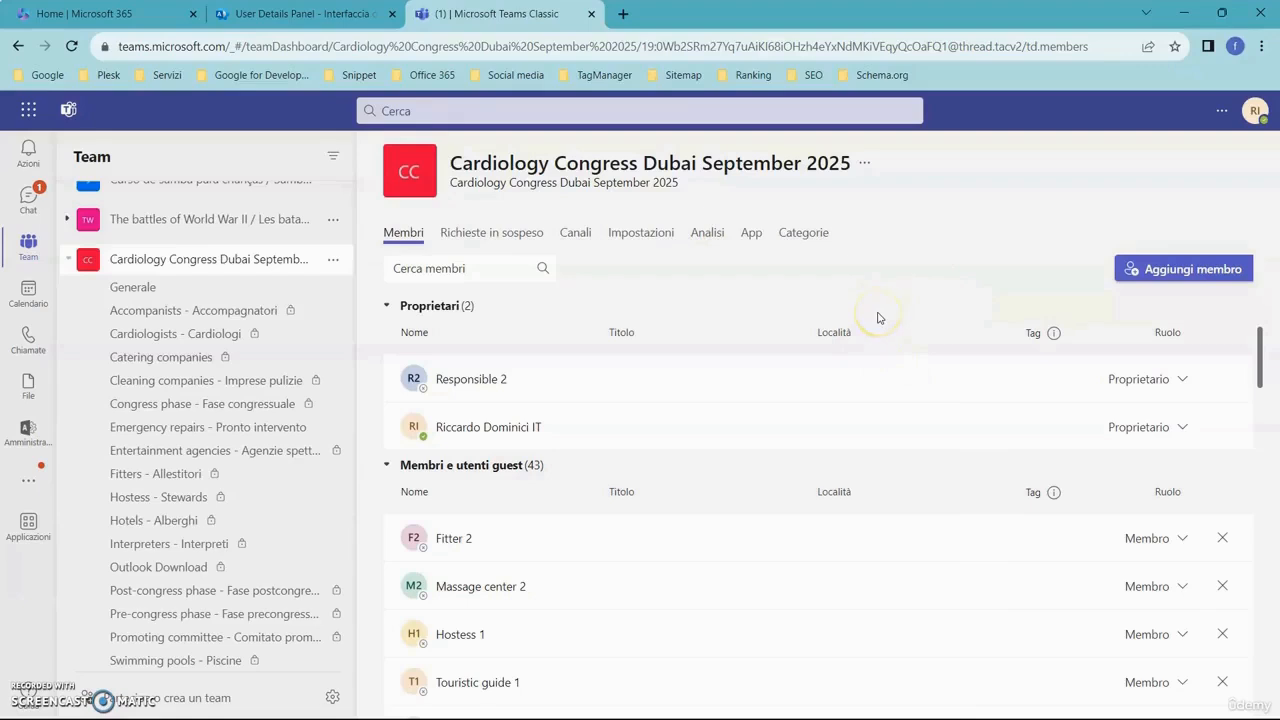
# - Open the team's settings and view the options for changing the team image, leaving them without a change
pyautogui.click(641, 234)
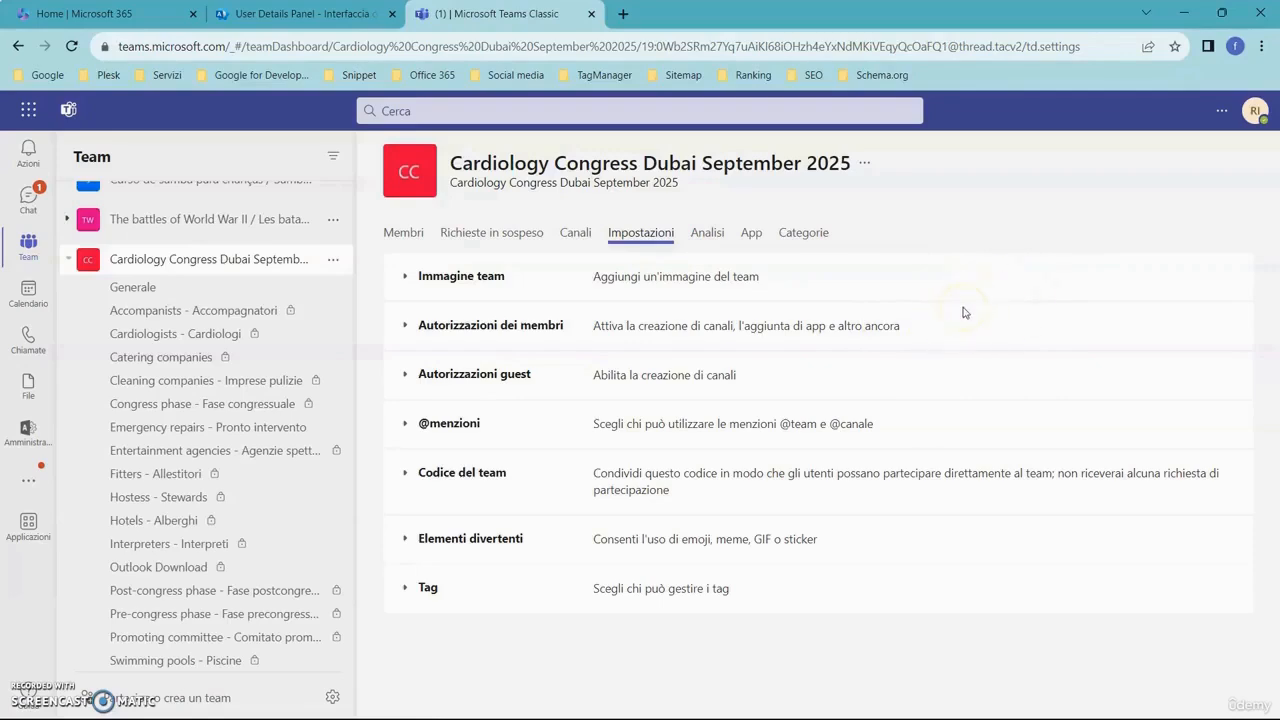
pyautogui.click(404, 277)
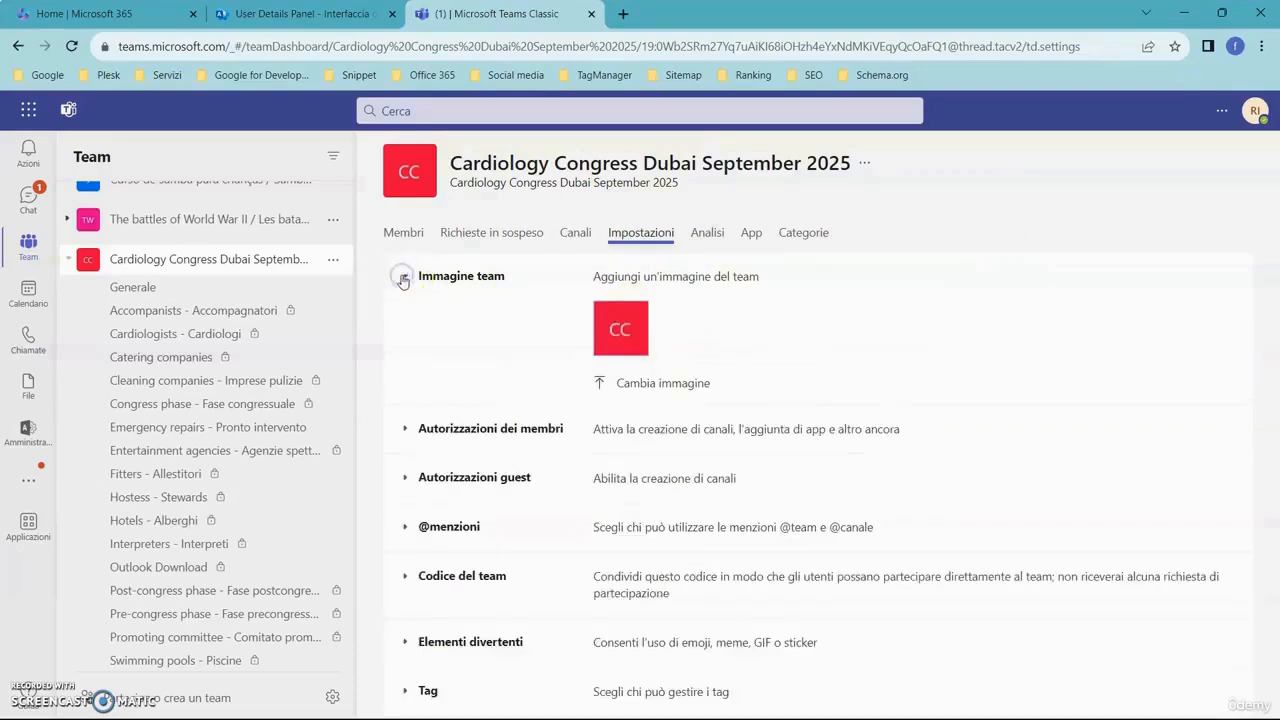
pyautogui.click(608, 383)
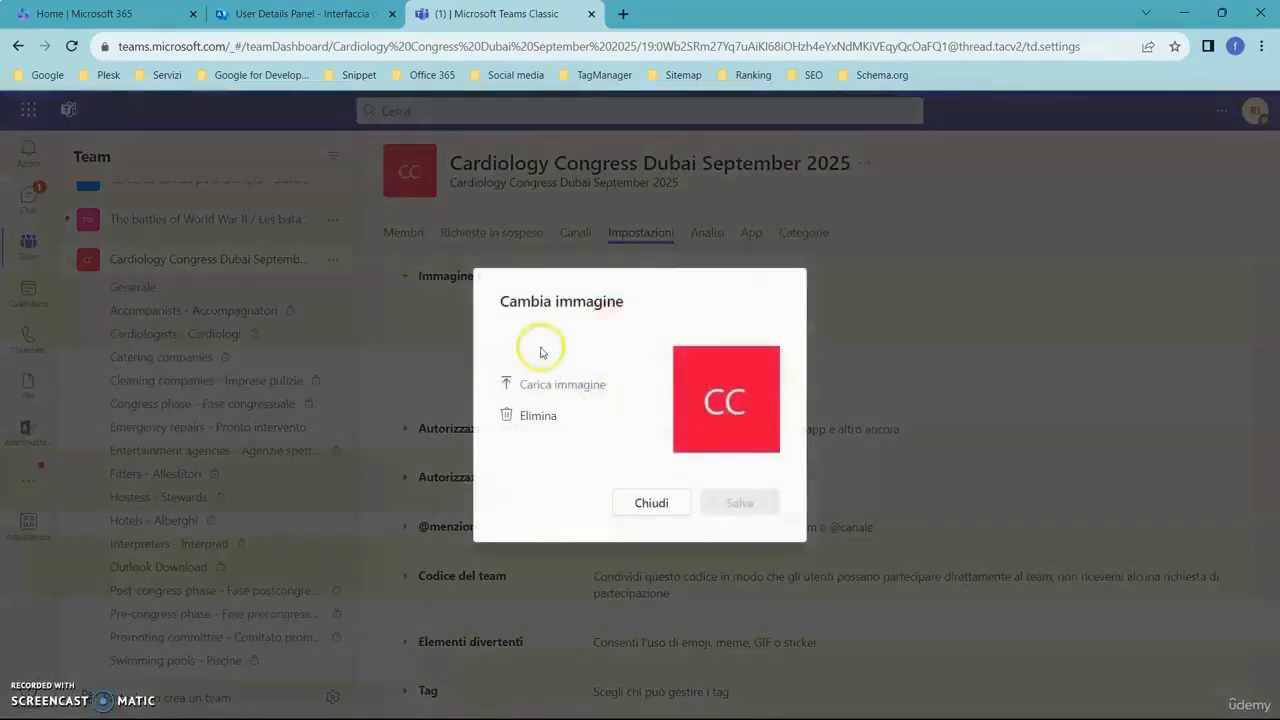
pyautogui.click(651, 503)
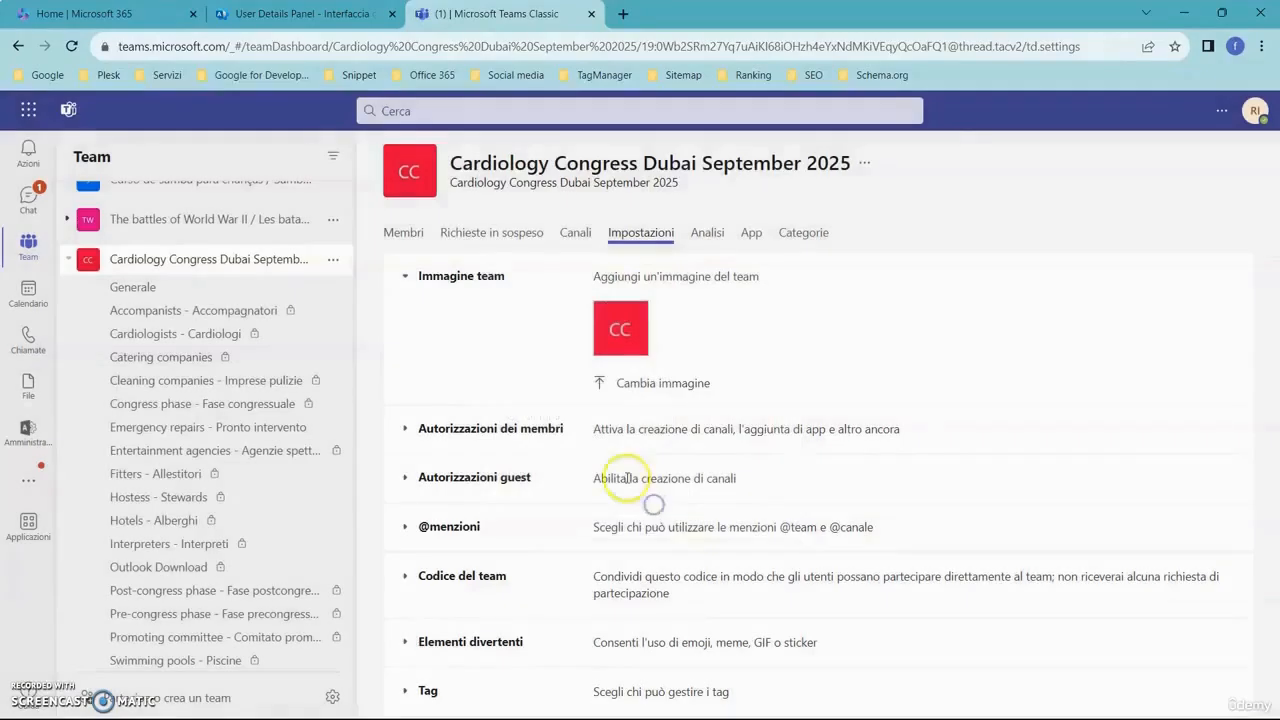
pyautogui.click(403, 278)
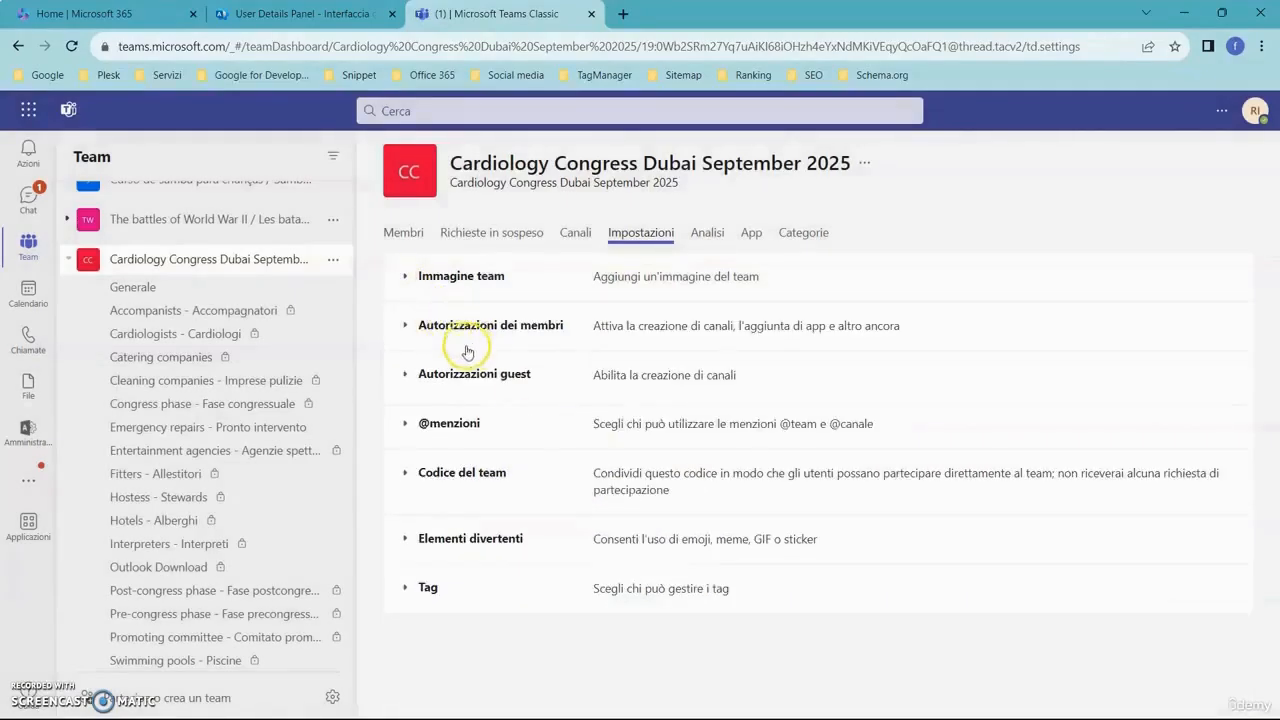
pyautogui.click(405, 327)
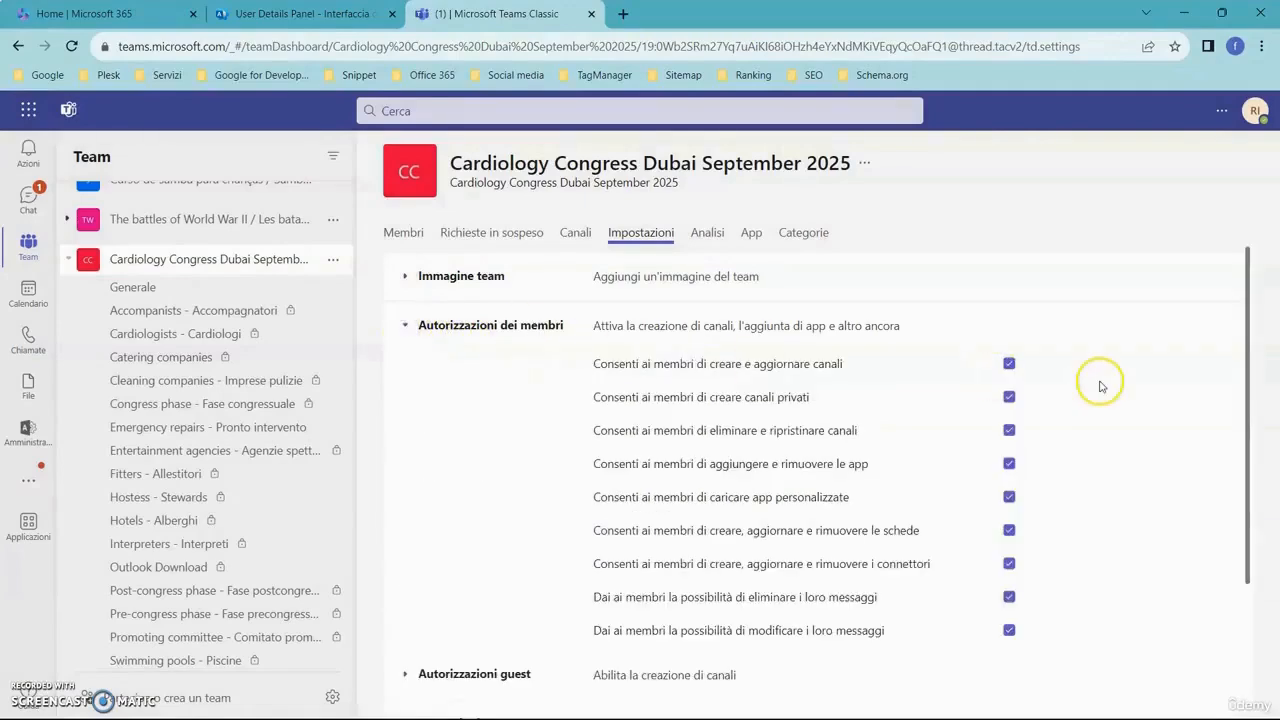
pyautogui.scroll(-3, 1101, 386)
pyautogui.click(405, 508)
pyautogui.scroll(-2, 407, 514)
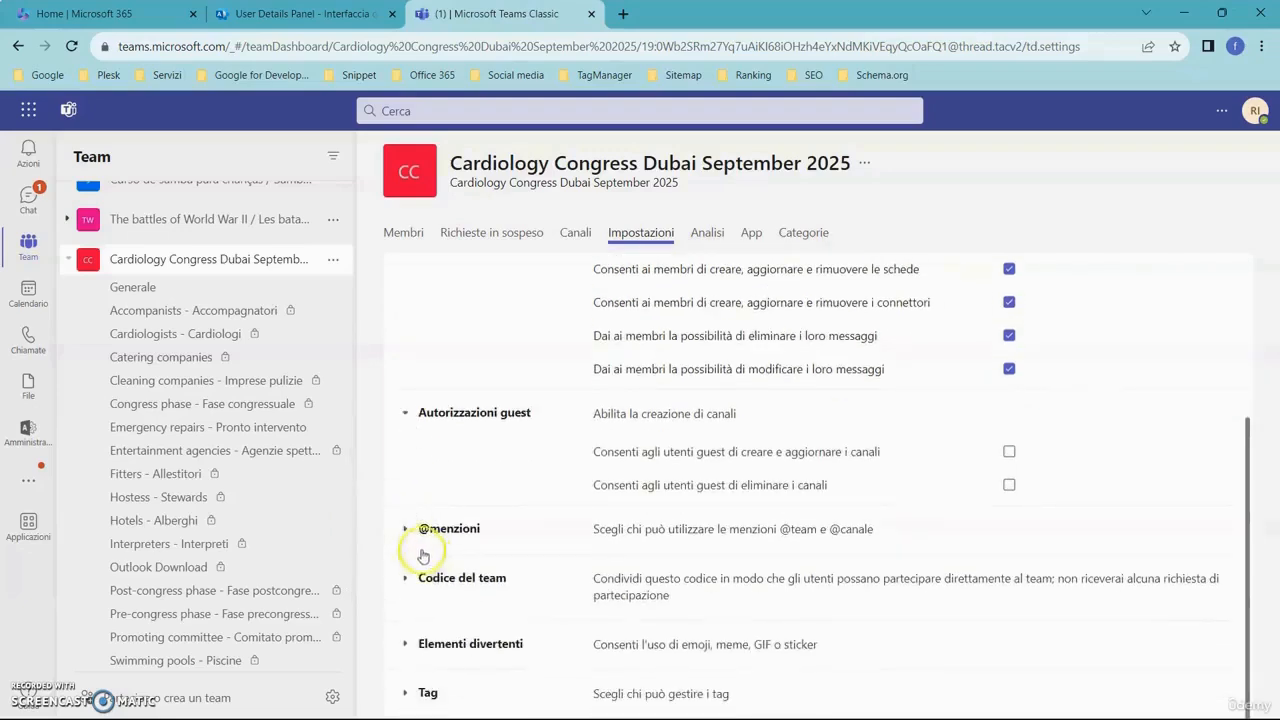
pyautogui.click(407, 530)
pyautogui.scroll(-3, 407, 520)
pyautogui.click(408, 488)
pyautogui.click(405, 643)
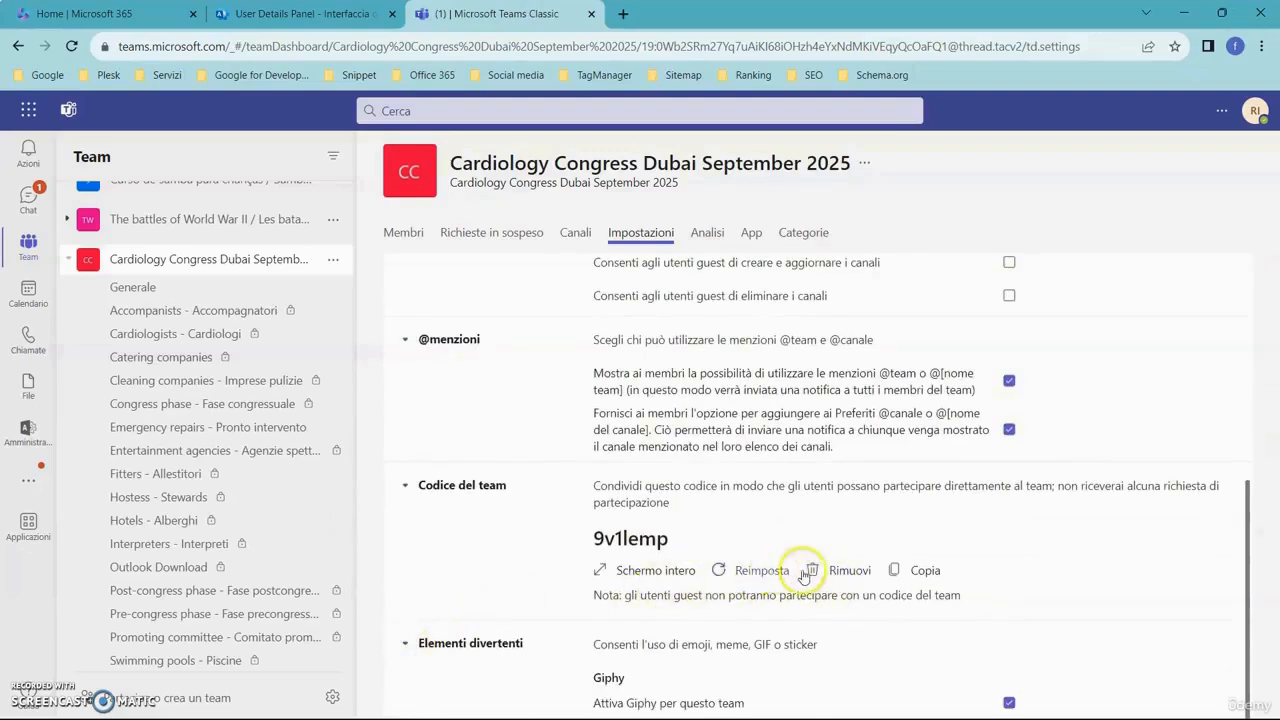
pyautogui.scroll(5, 922, 485)
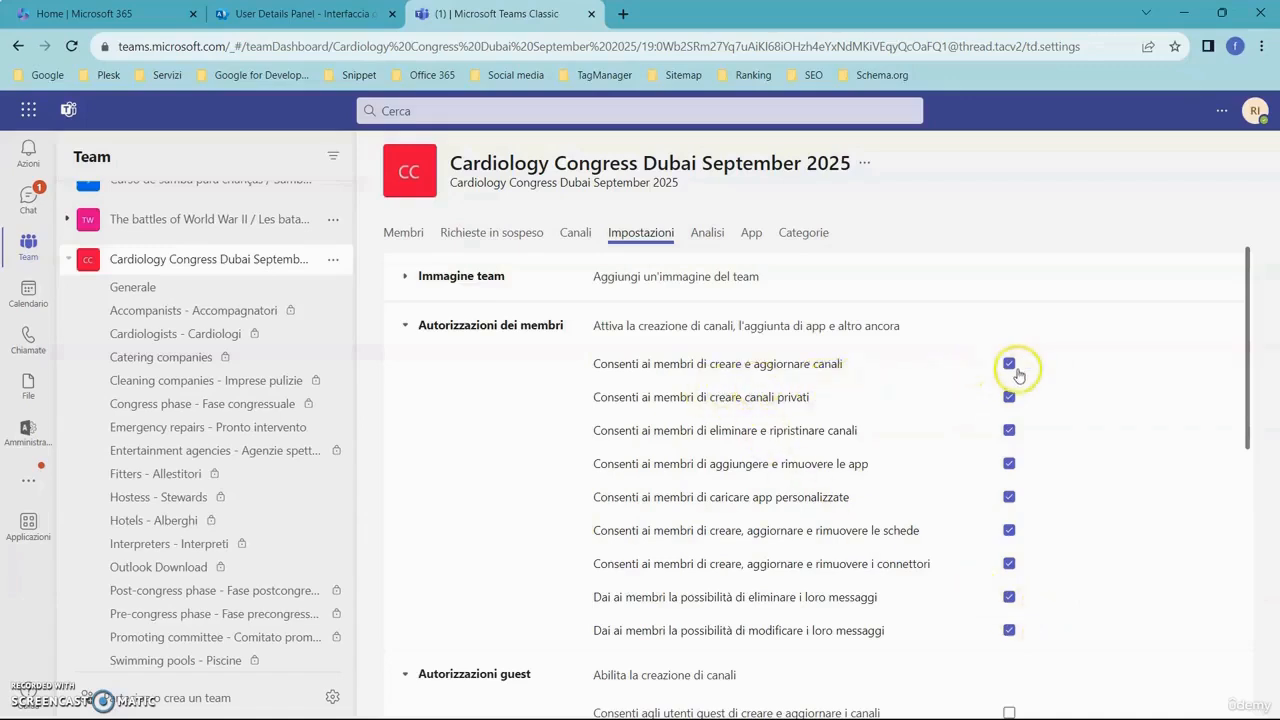
# - Check the members and guests list, and try to disable member permissions for creating and updating channels and for deleting their own messages
pyautogui.click(398, 235)
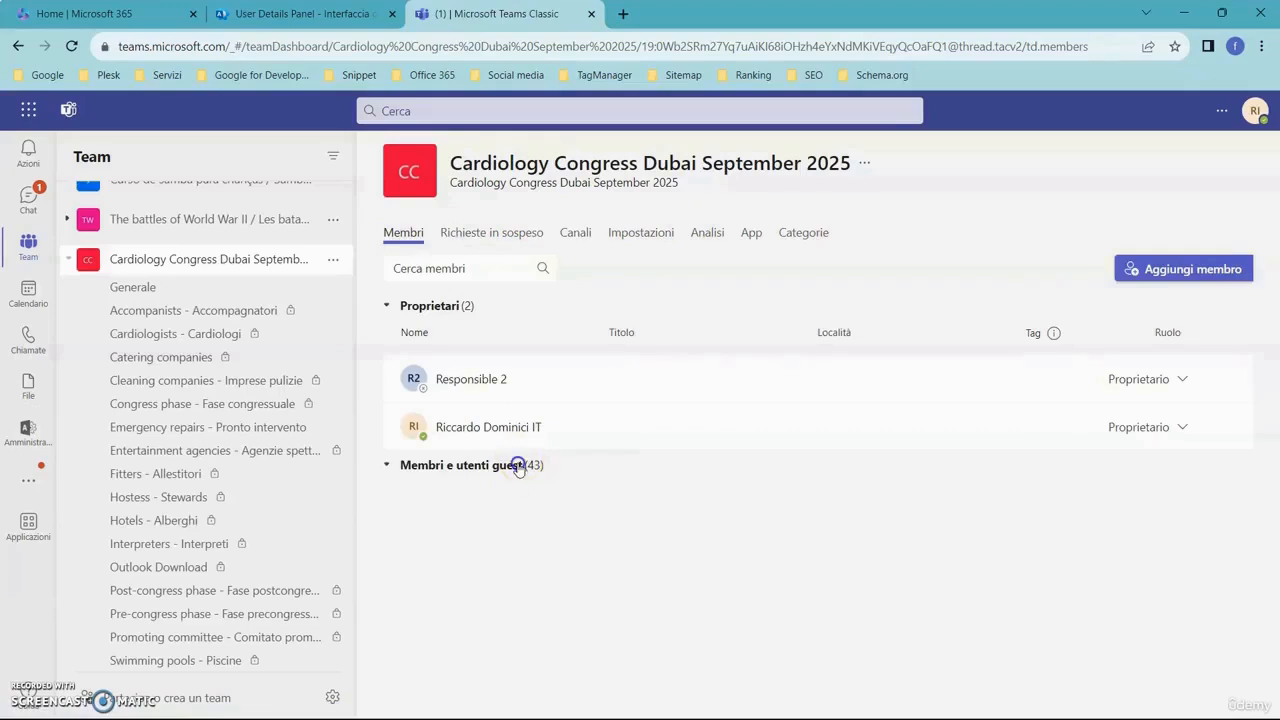
pyautogui.click(515, 465)
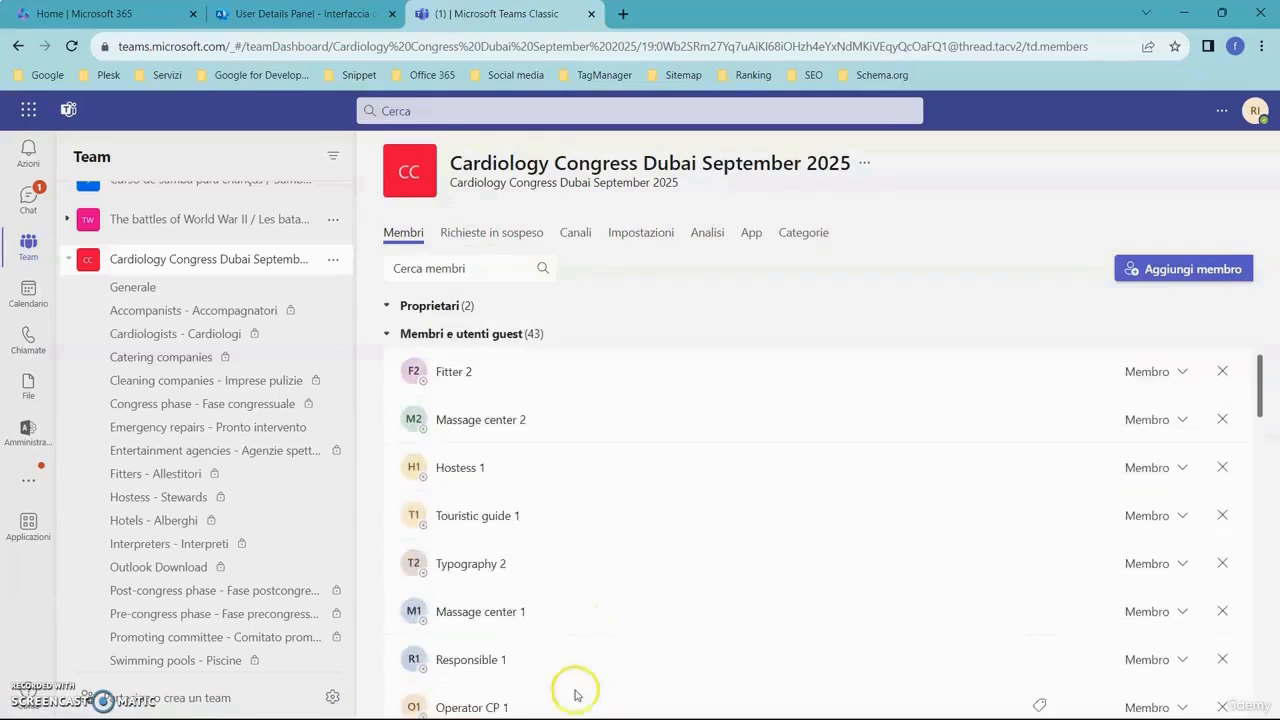
pyautogui.click(625, 234)
pyautogui.click(405, 326)
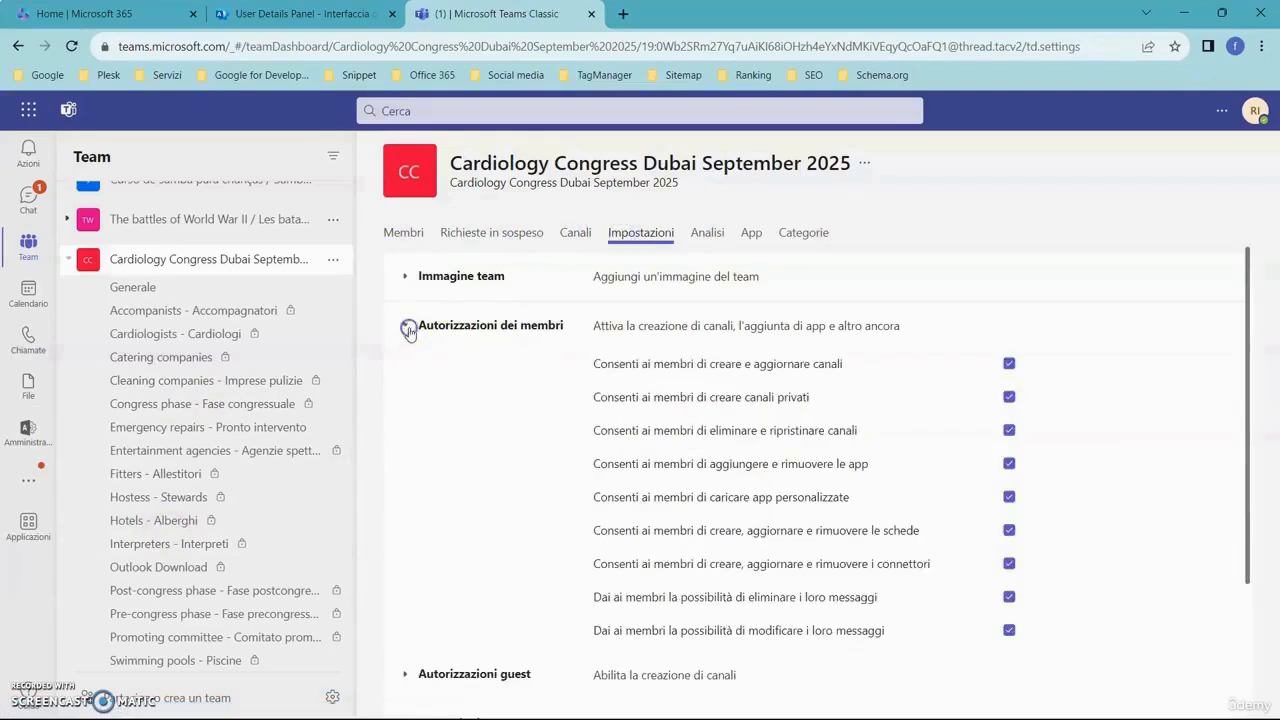
pyautogui.click(1010, 366)
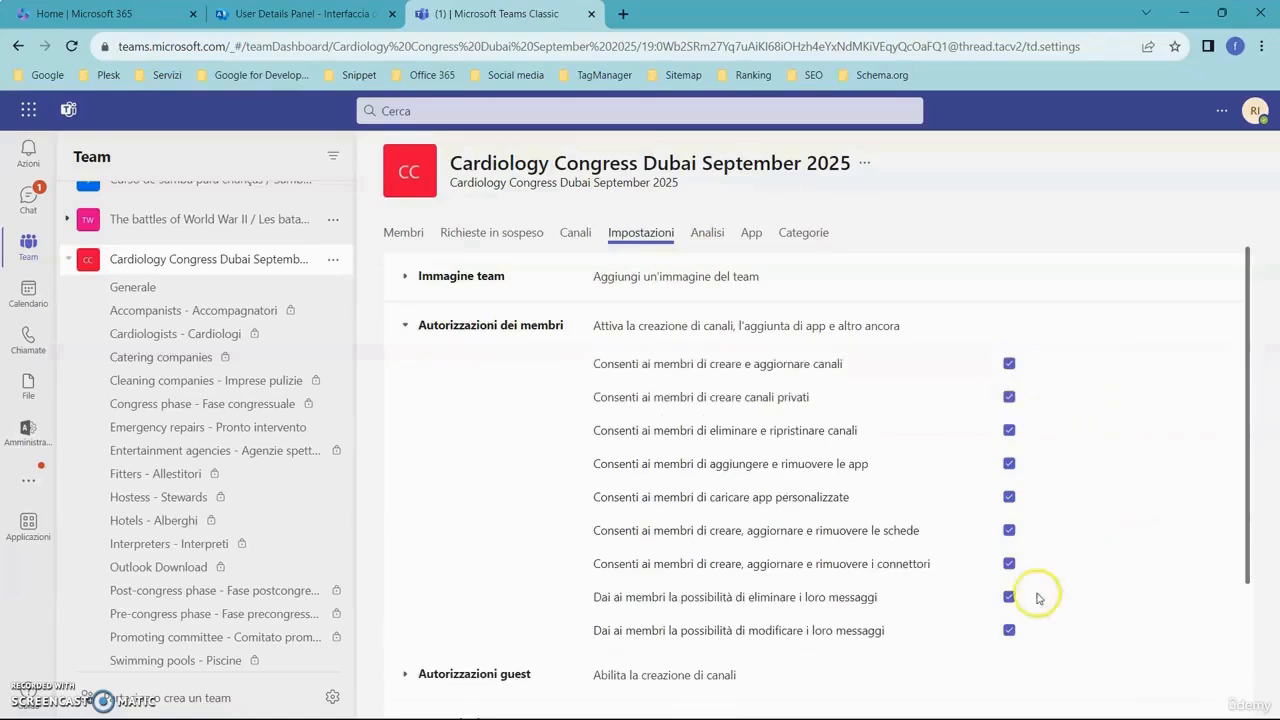
pyautogui.scroll(-3, 1105, 595)
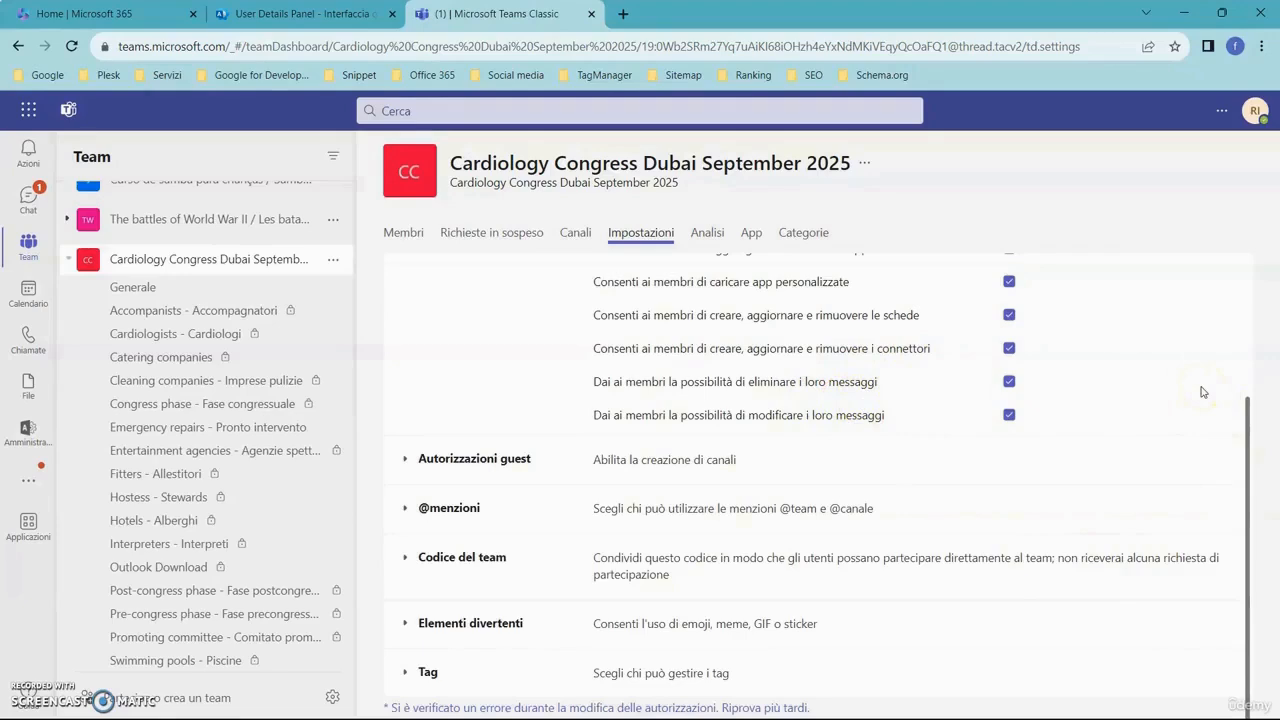
pyautogui.click(1010, 381)
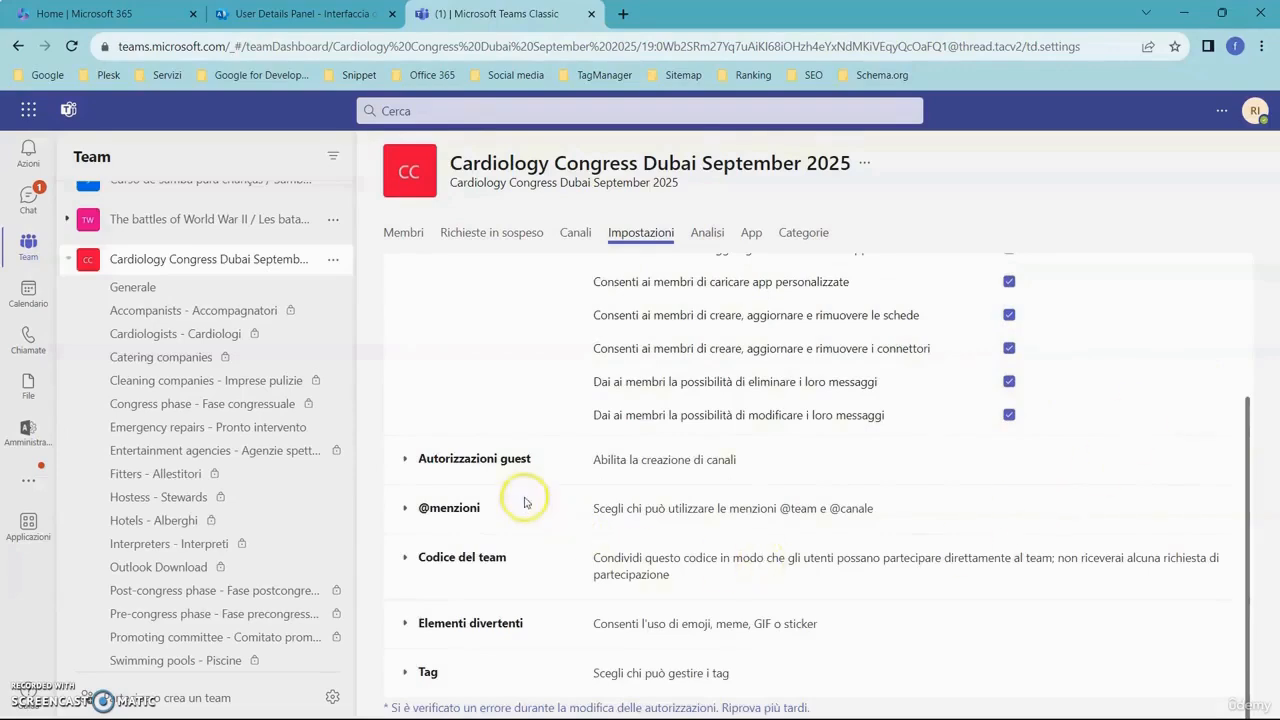
# - Expand the Autorizzazioni guest settings and allow guest users to create and update channels
pyautogui.click(410, 460)
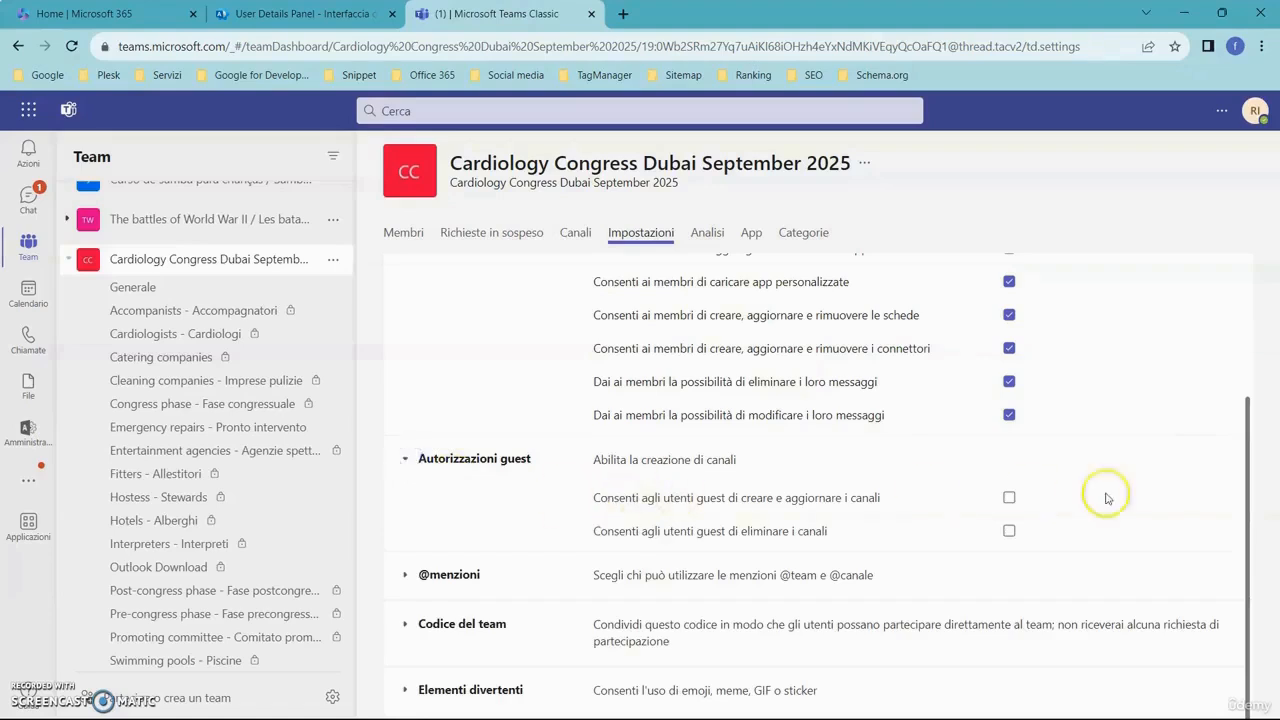
pyautogui.scroll(-1, 1110, 424)
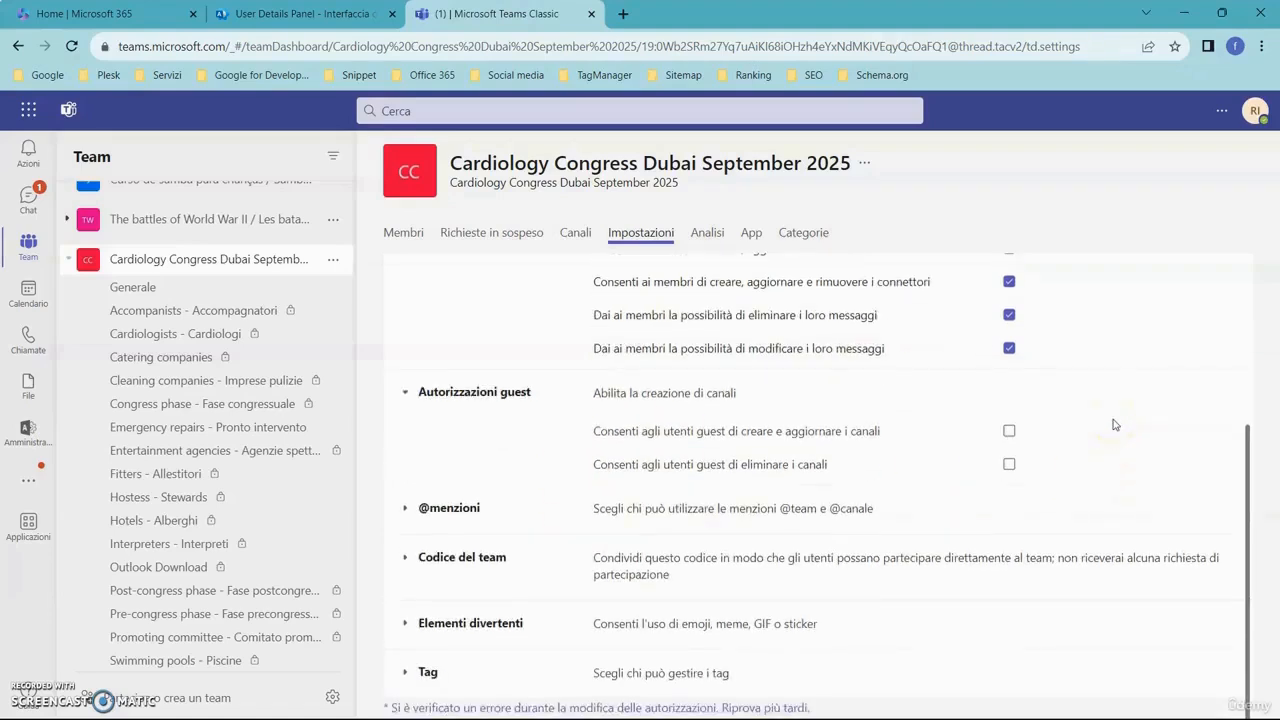
pyautogui.scroll(3, 1183, 436)
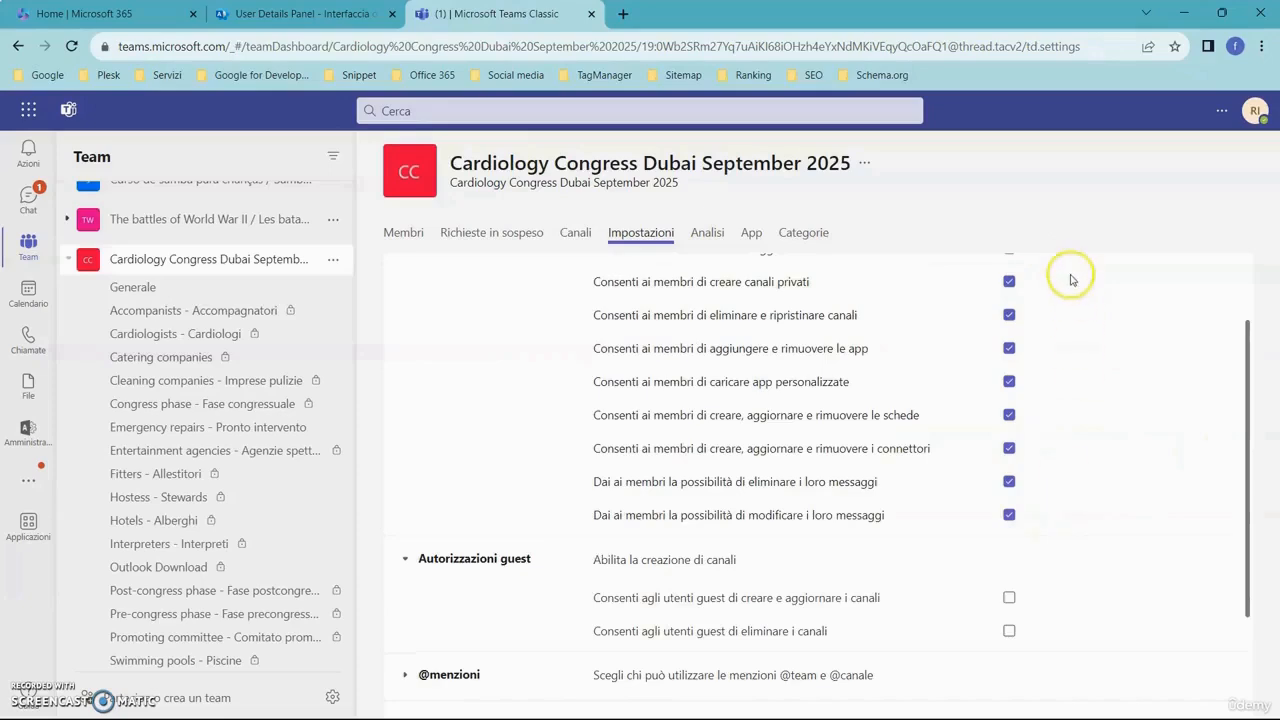
pyautogui.scroll(-1, 1055, 508)
pyautogui.scroll(-1, 1075, 465)
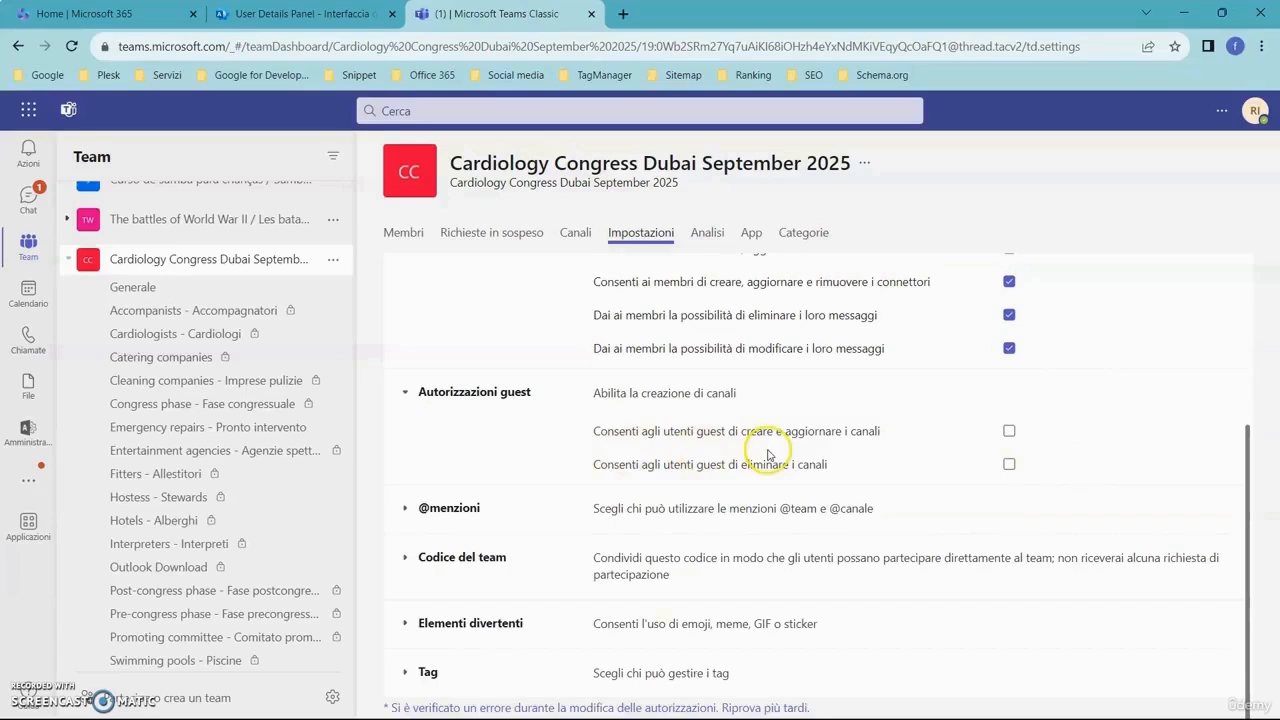
pyautogui.click(1009, 430)
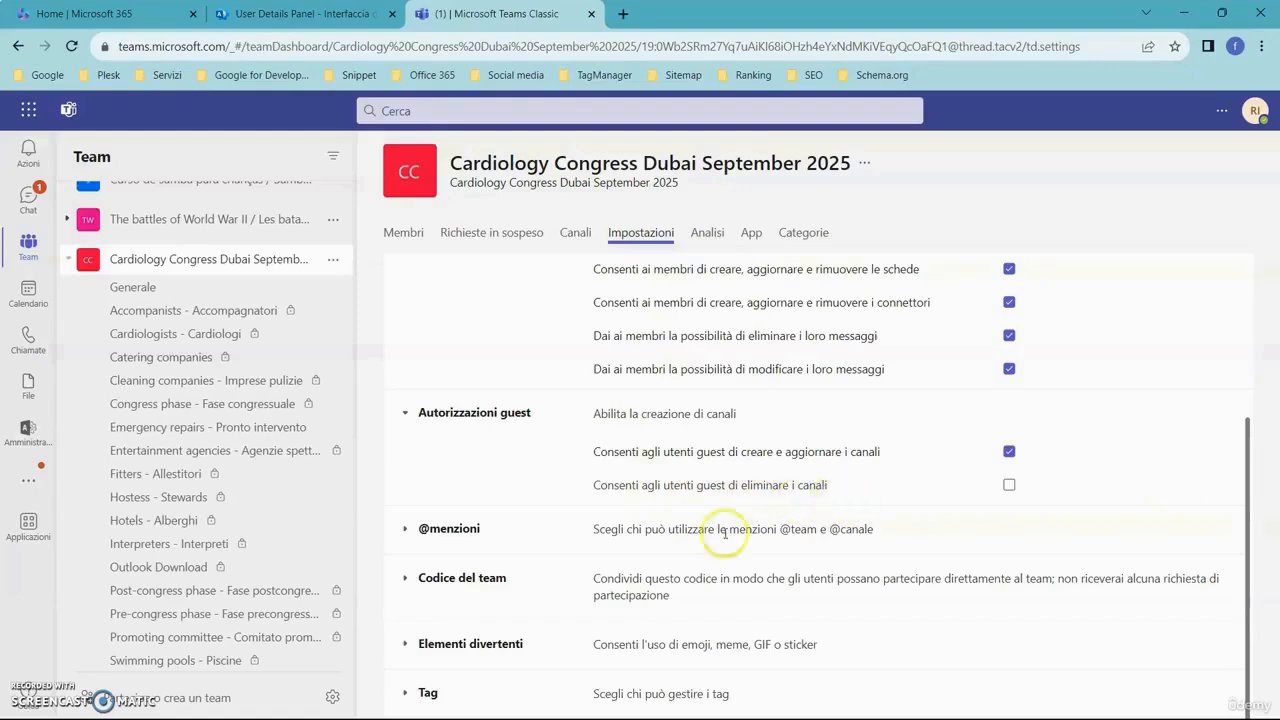
pyautogui.click(405, 529)
pyautogui.scroll(-2, 534, 531)
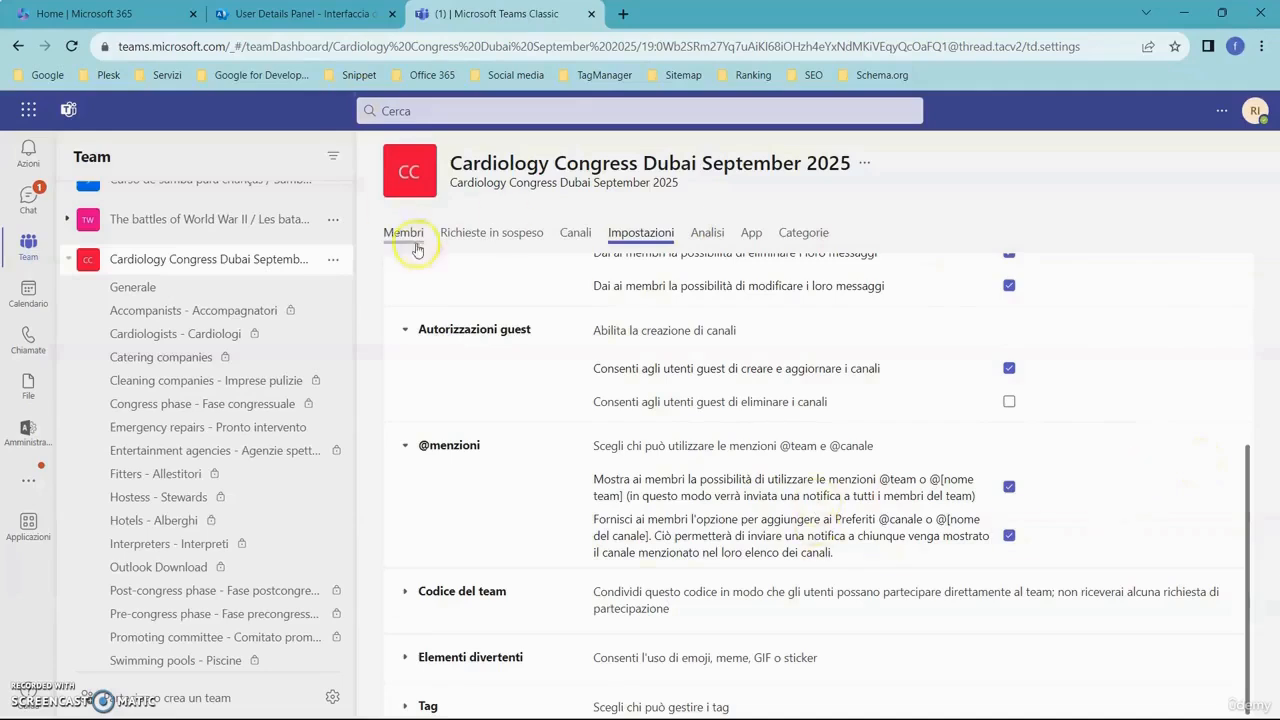
pyautogui.click(160, 286)
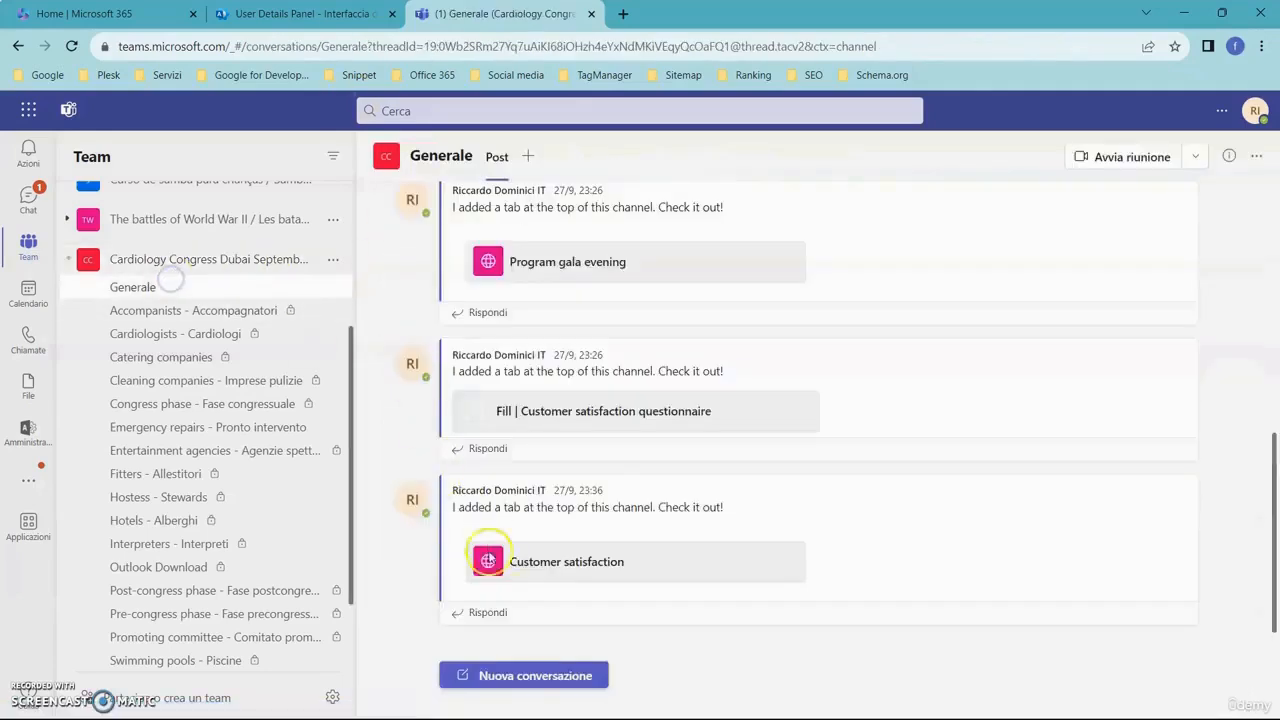
pyautogui.click(529, 675)
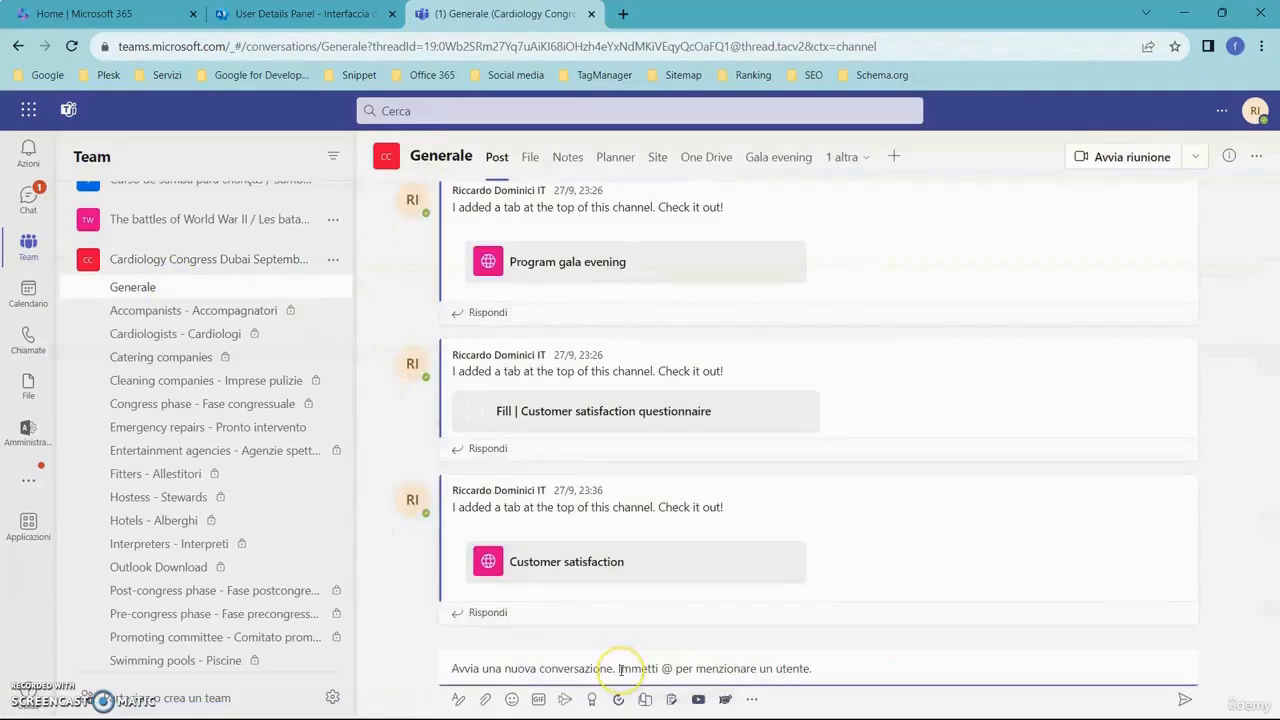
pyautogui.write('@')
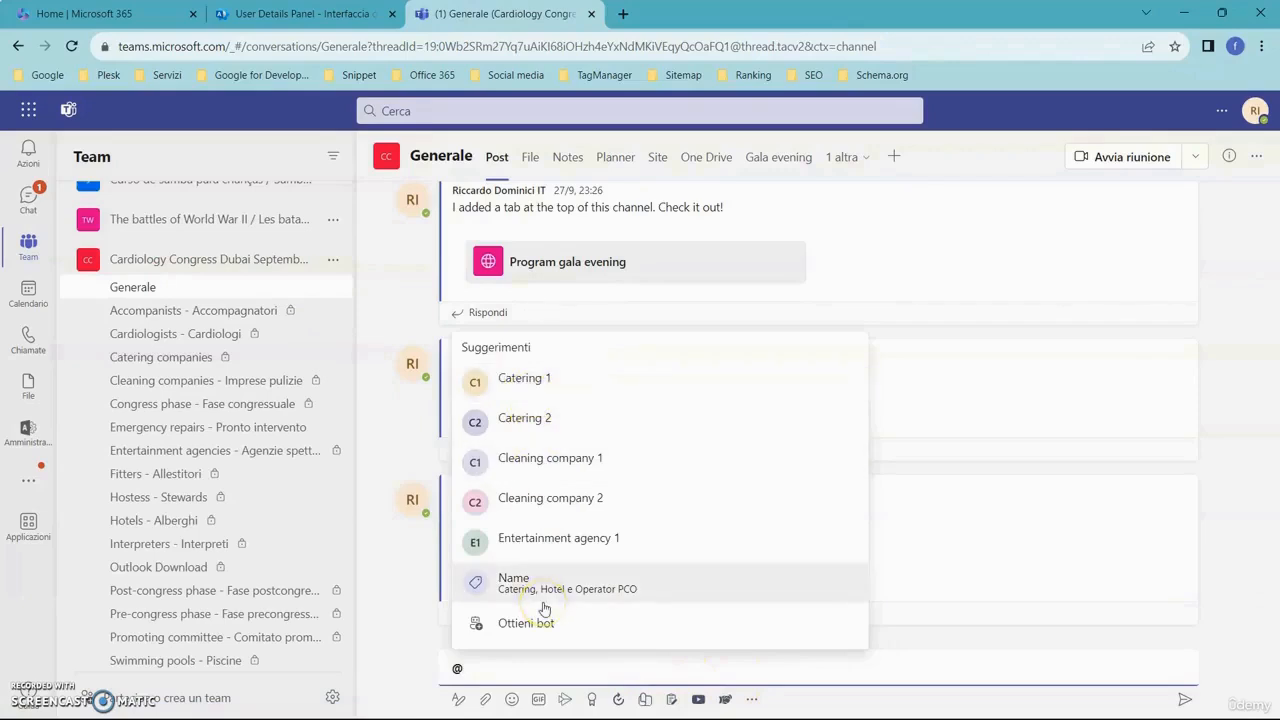
pyautogui.click(1210, 528)
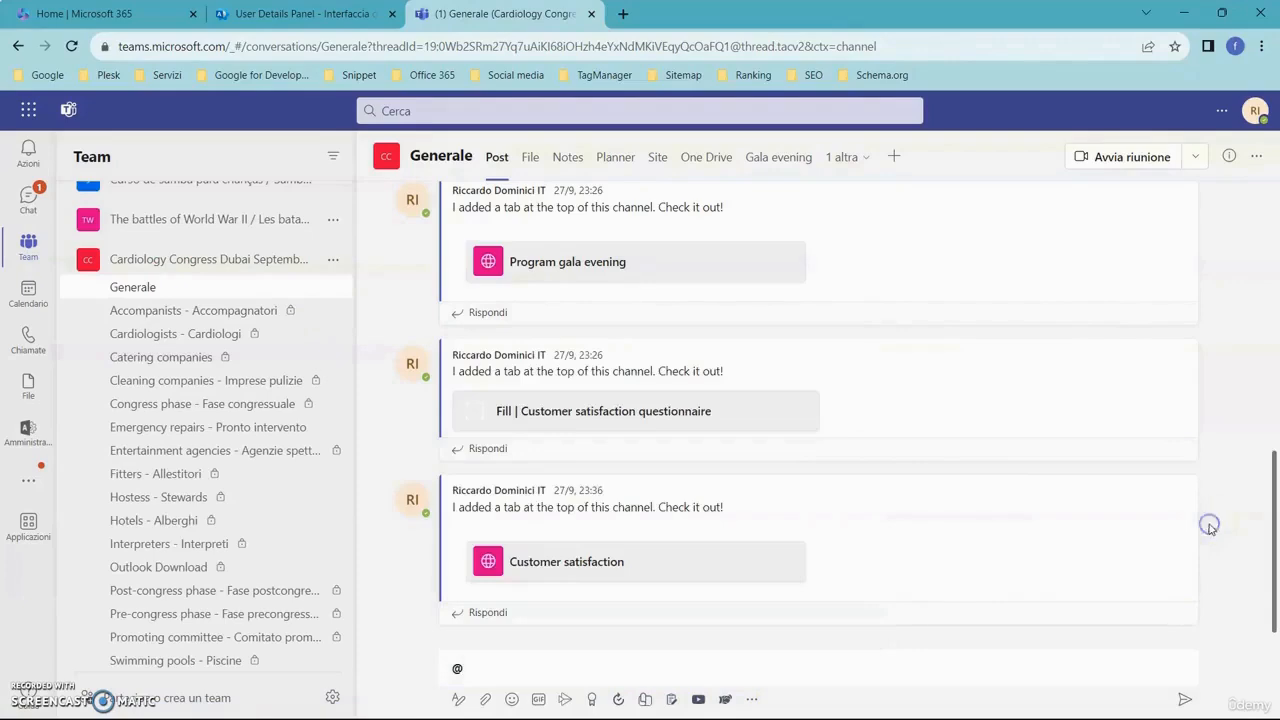
pyautogui.click(277, 262)
pyautogui.click(258, 511)
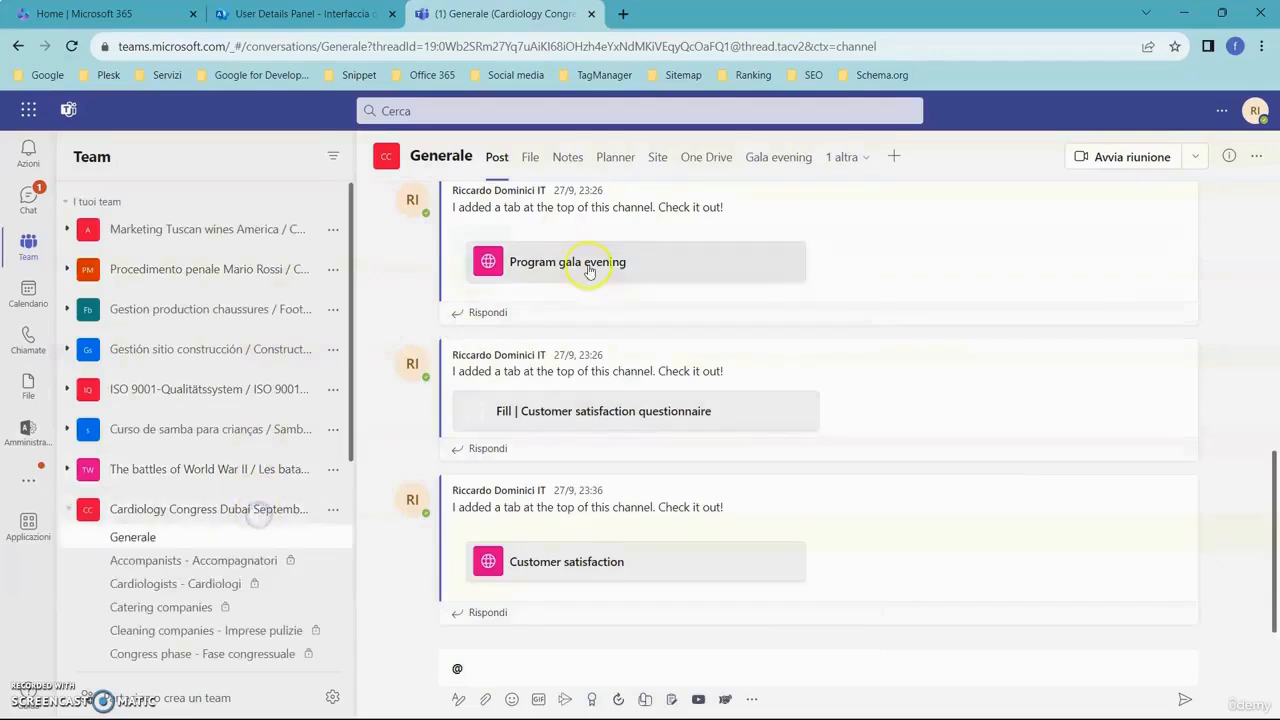
pyautogui.click(333, 510)
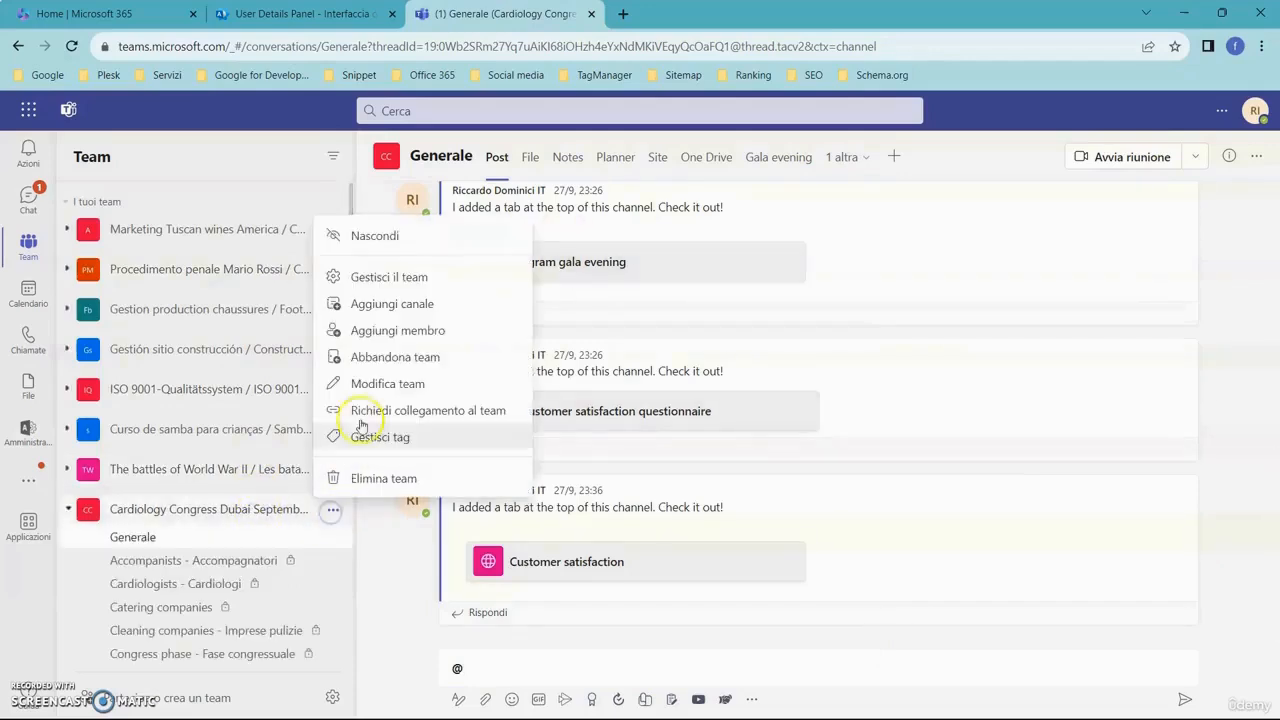
pyautogui.click(381, 277)
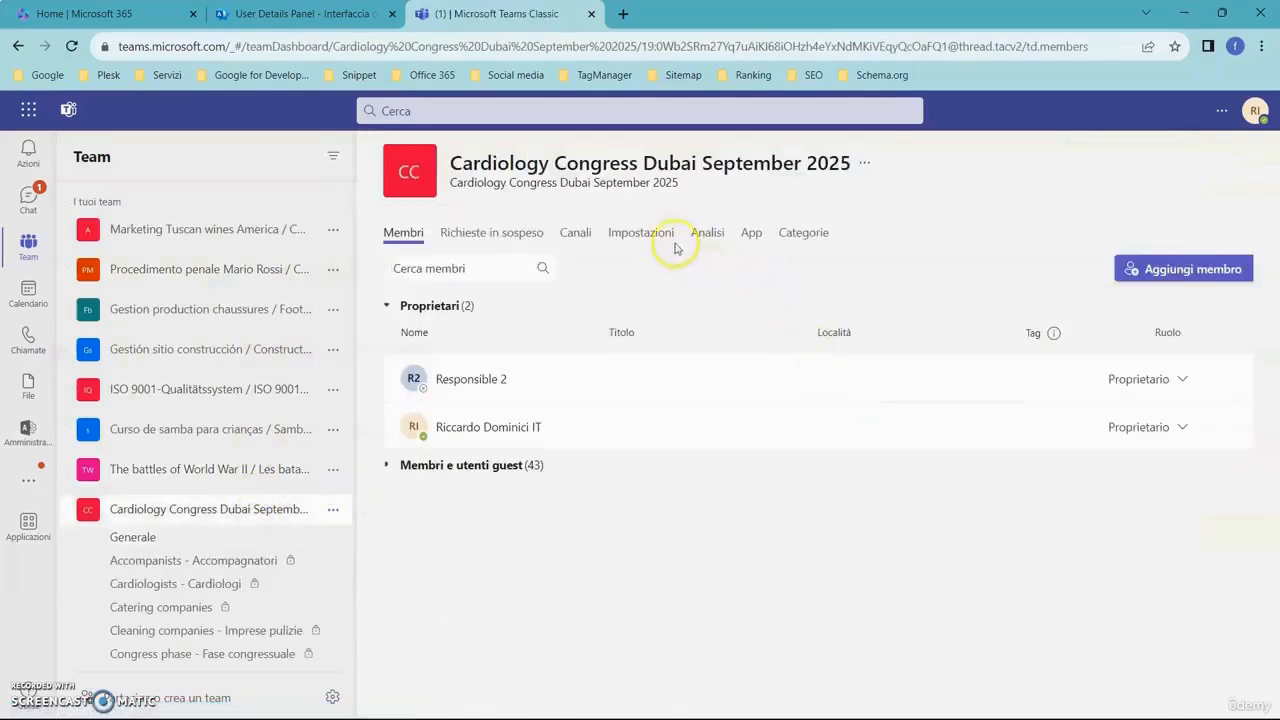
pyautogui.click(645, 234)
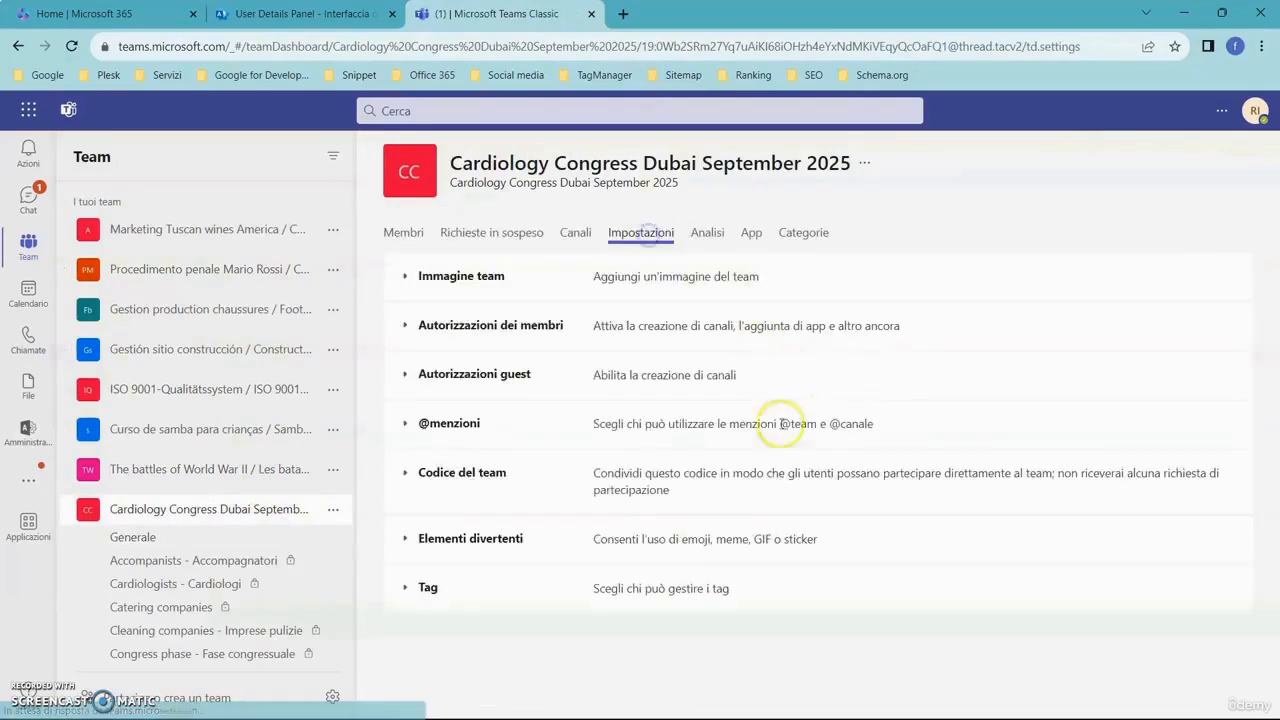
pyautogui.click(402, 423)
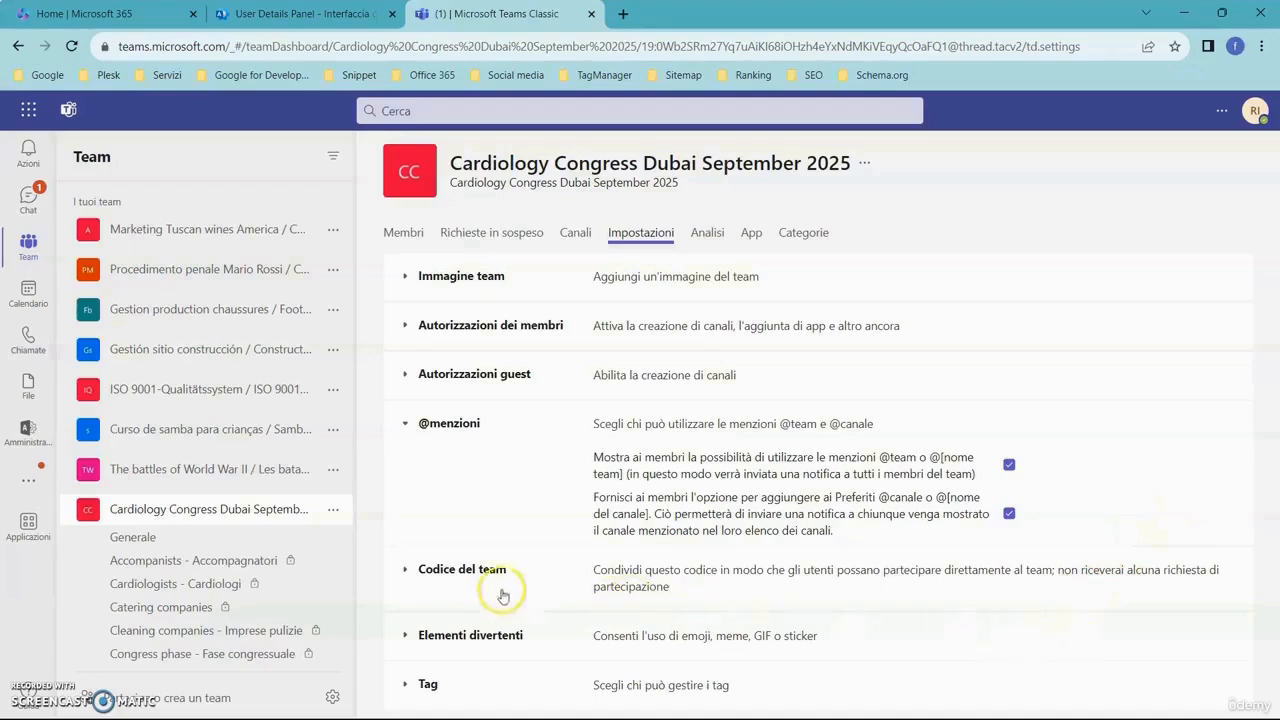
# - Expand the Codice del team settings and reset the team code
pyautogui.click(405, 574)
pyautogui.scroll(-1, 420, 577)
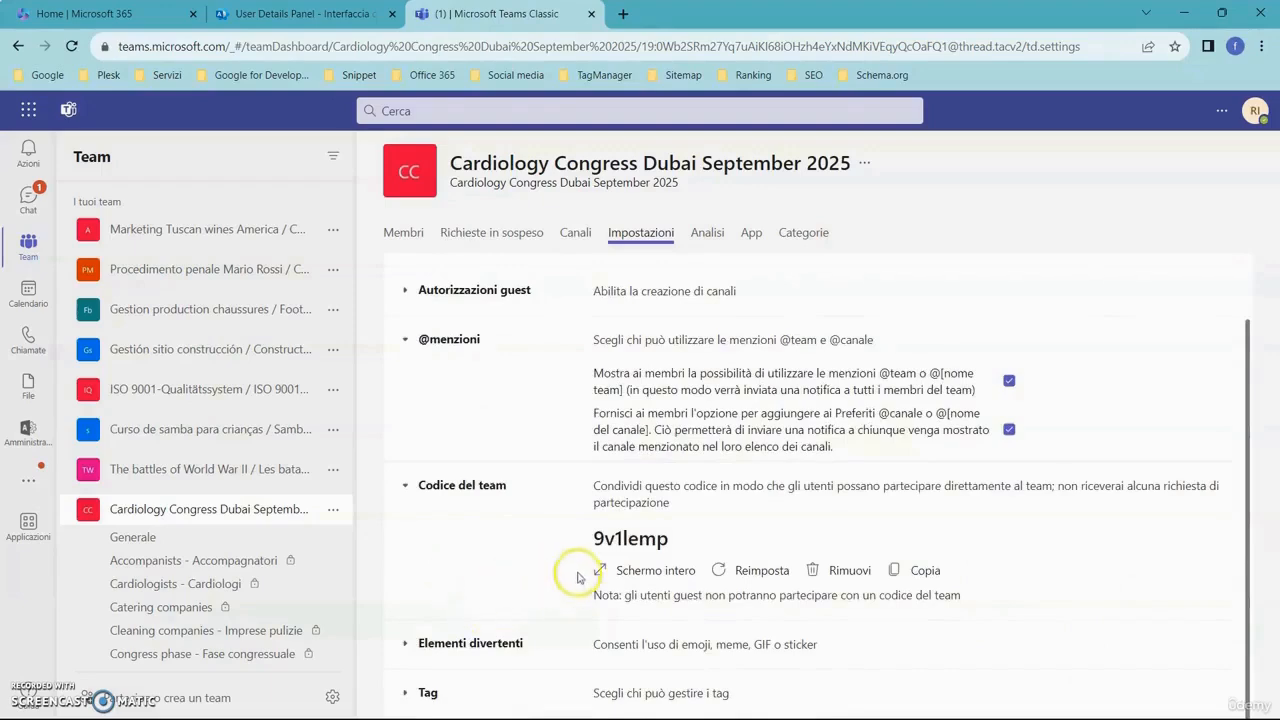
pyautogui.click(772, 576)
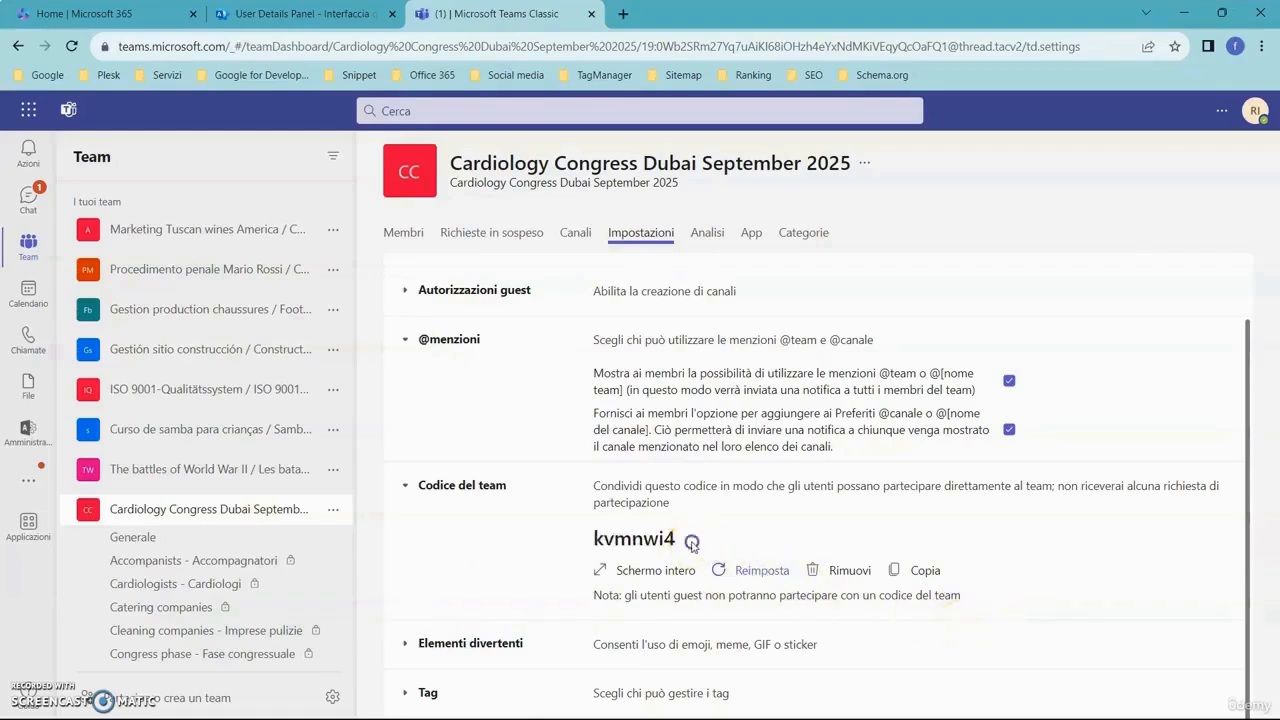
# - Copy the new team code and paste it into the code field for joining a team
pyautogui.moveTo(692, 546); pyautogui.dragTo(590, 533)
pyautogui.hotkey('ctrl', 'c')
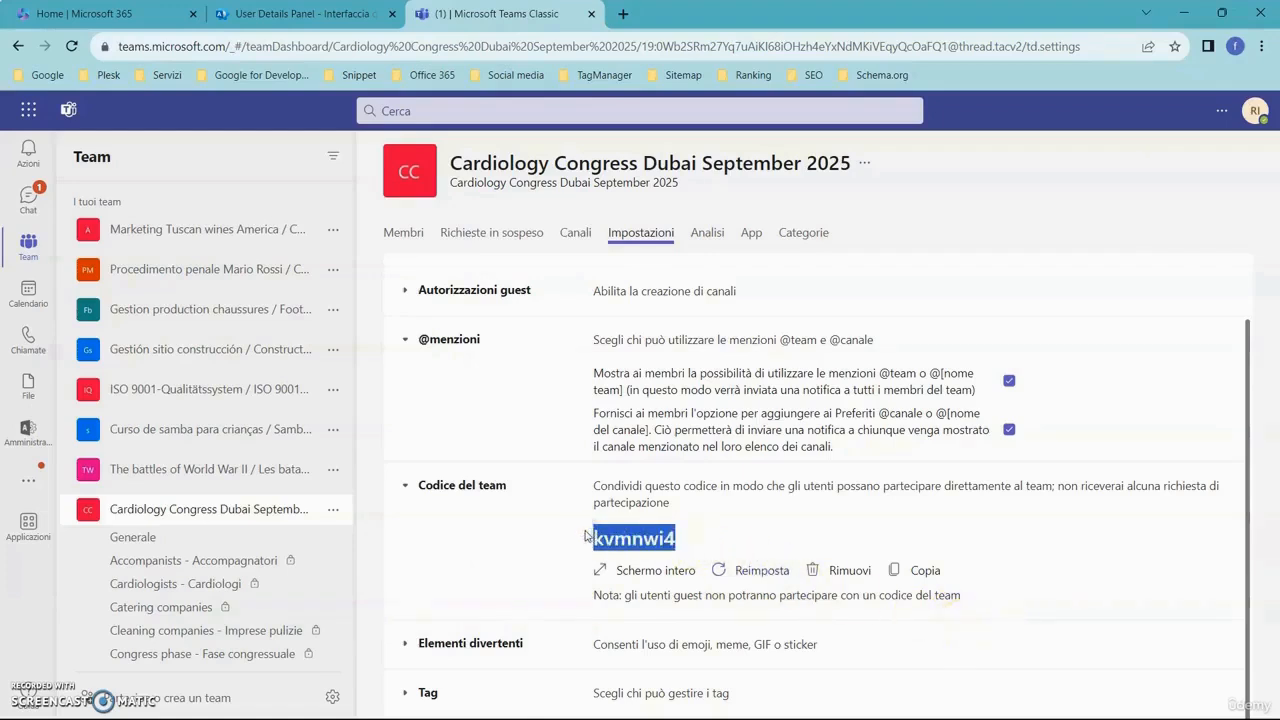
pyautogui.click(215, 698)
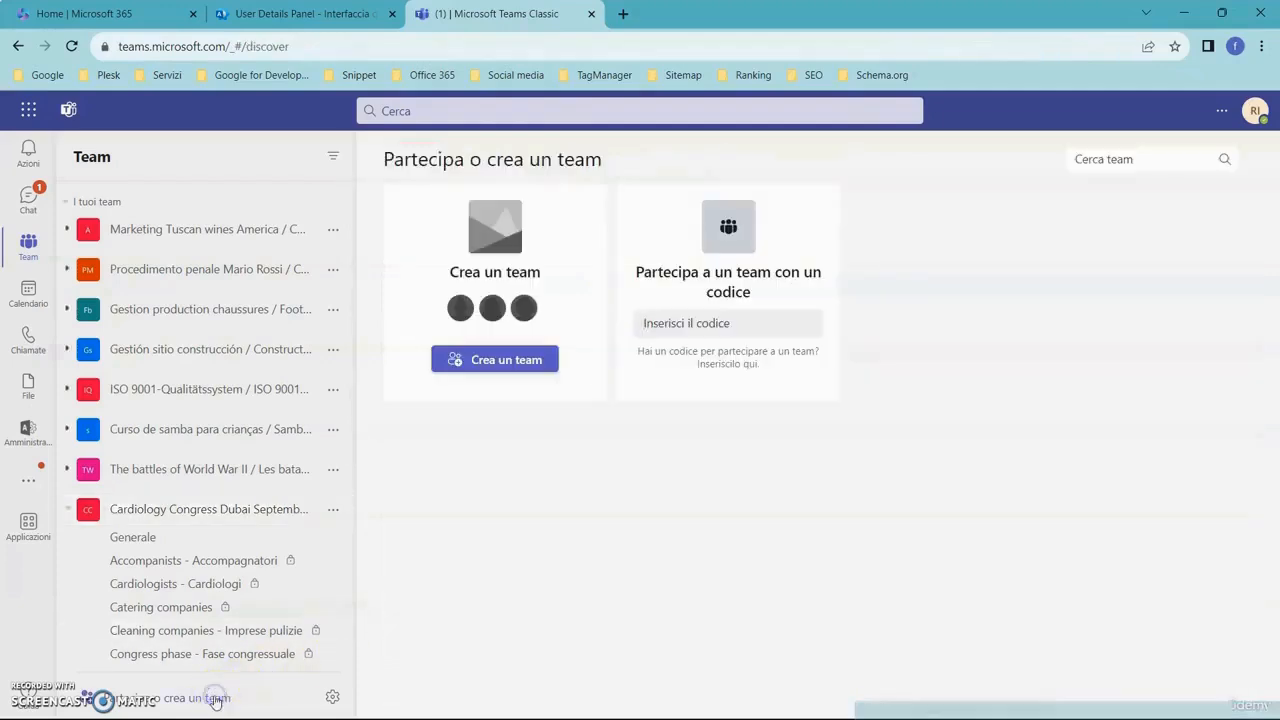
pyautogui.click(716, 320)
pyautogui.hotkey('ctrl', 'v')
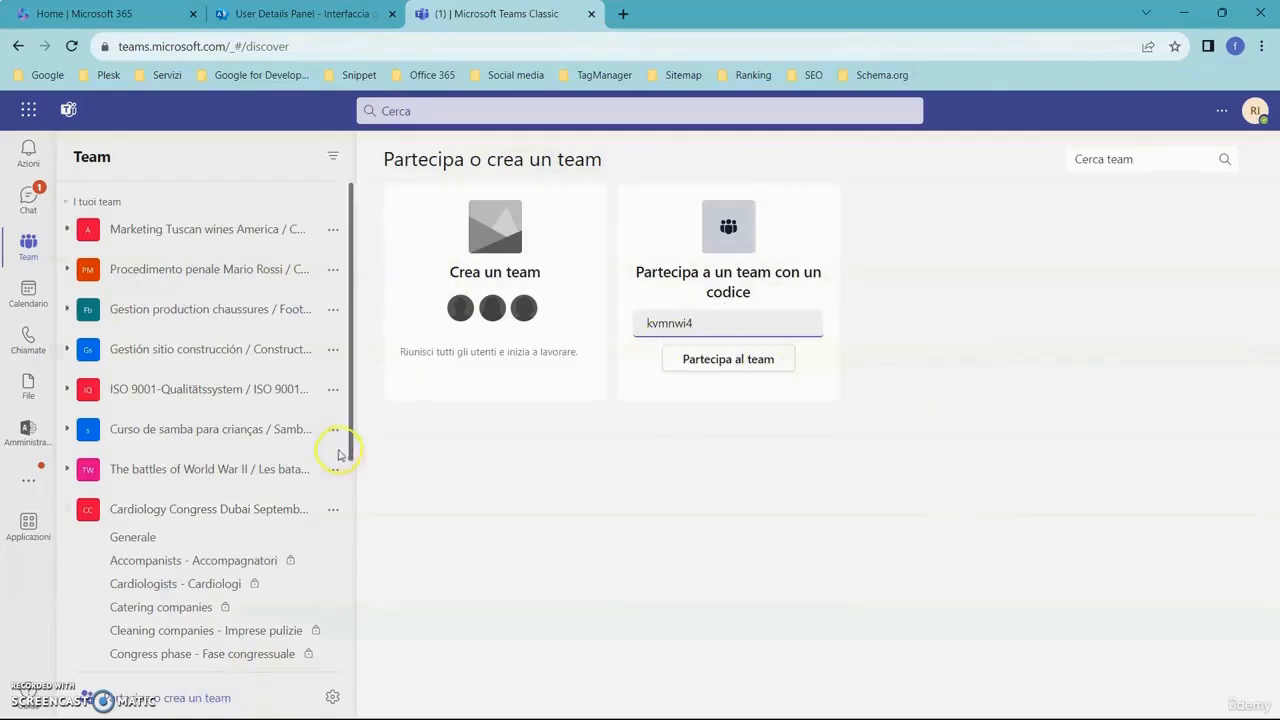
# - Reopen the team's settings and view the Giphy content filter options under Elementi divertenti, leaving Moderato selected
pyautogui.click(334, 509)
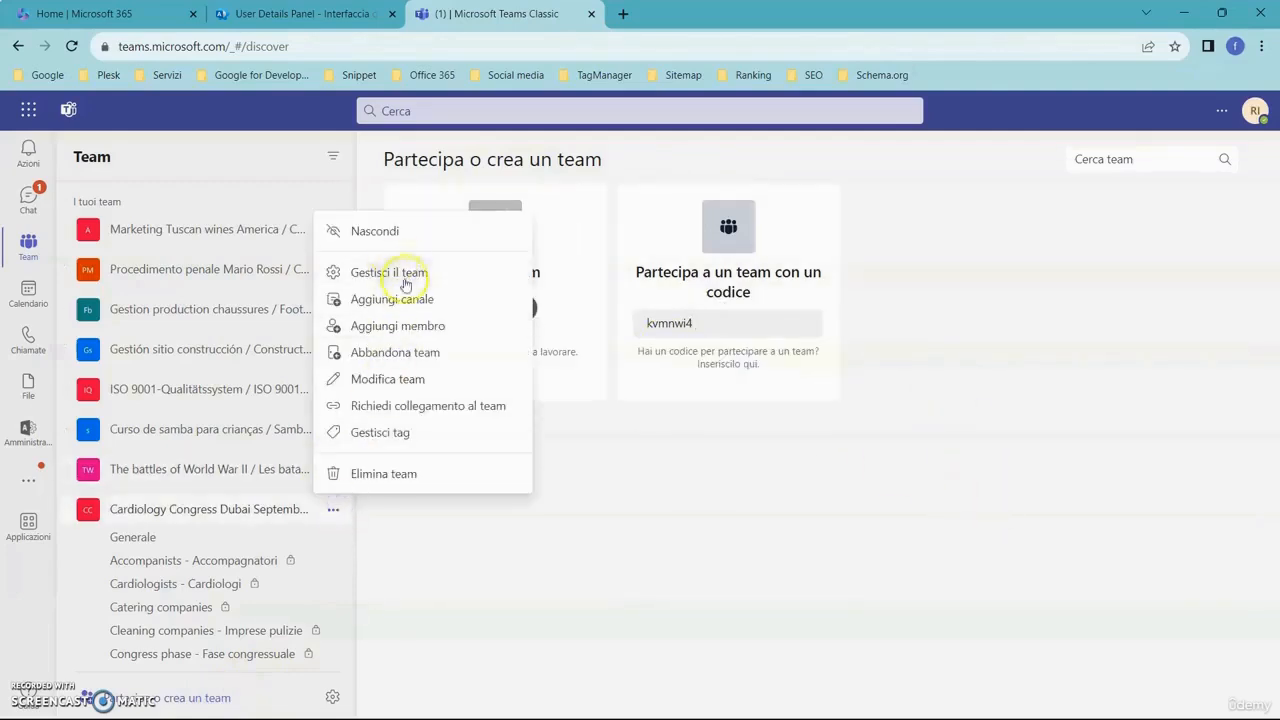
pyautogui.click(403, 283)
pyautogui.click(640, 240)
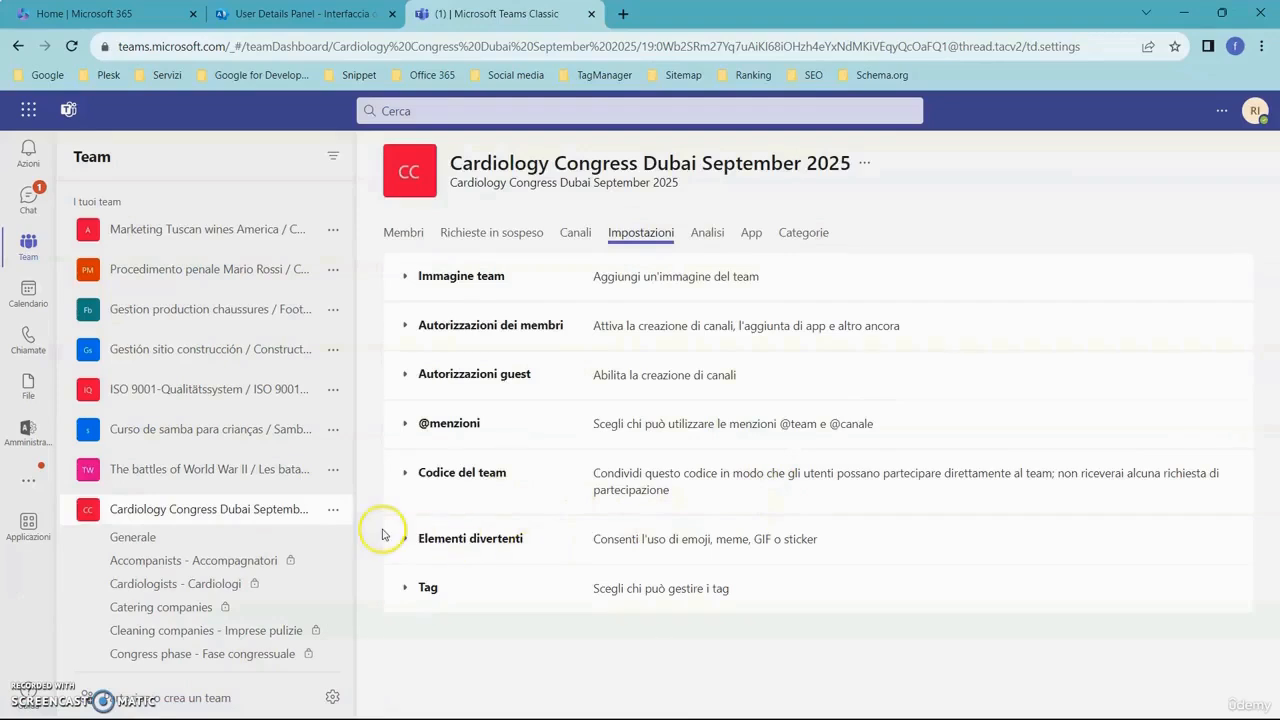
pyautogui.click(409, 541)
pyautogui.scroll(-1, 932, 556)
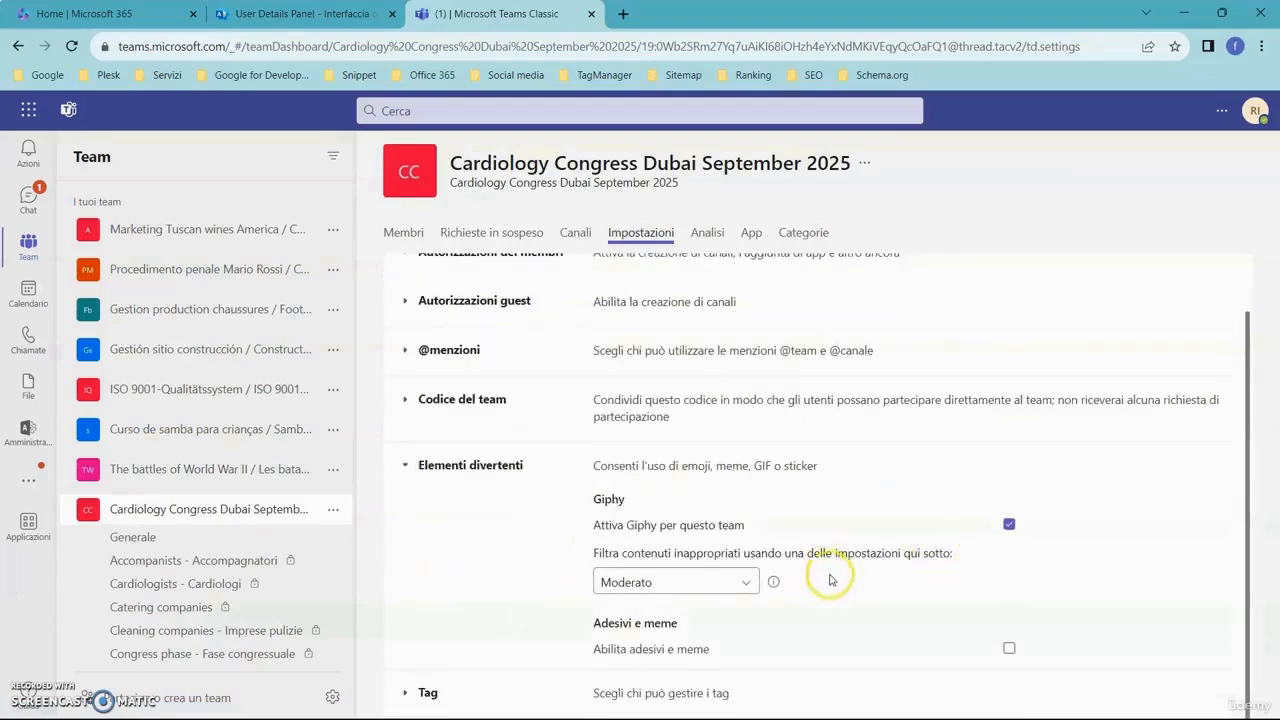
pyautogui.click(745, 585)
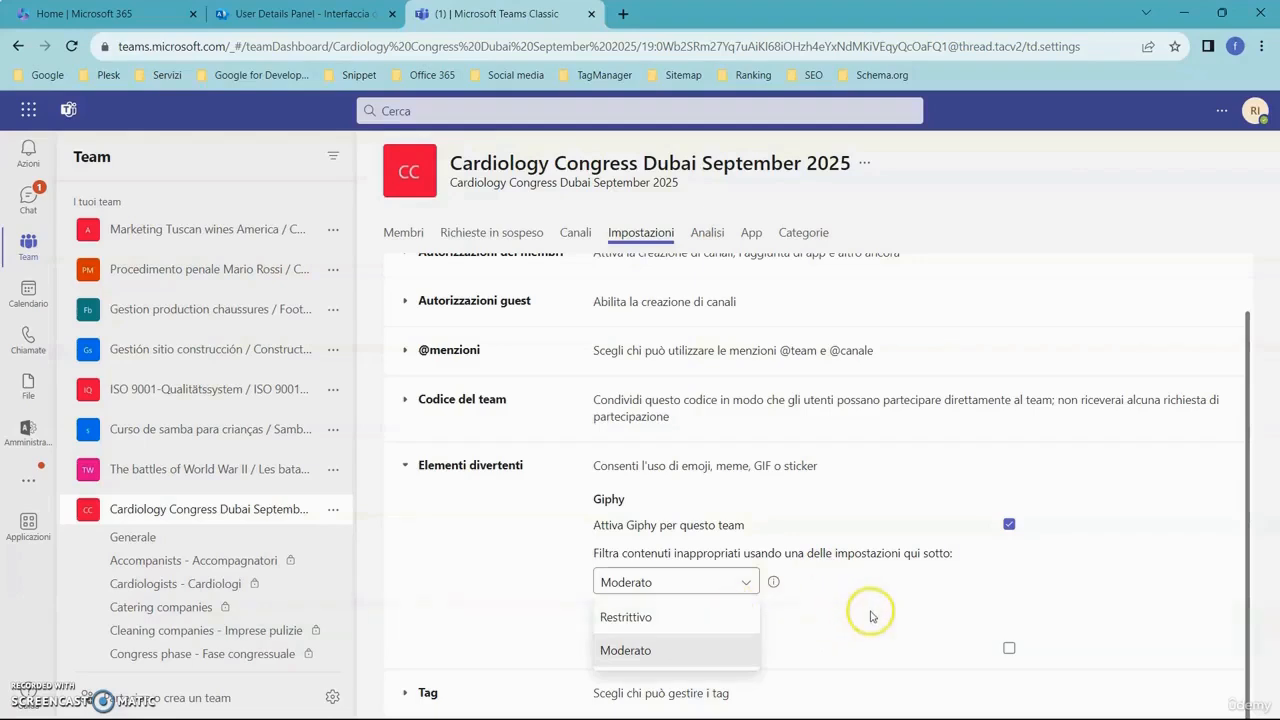
pyautogui.click(1106, 531)
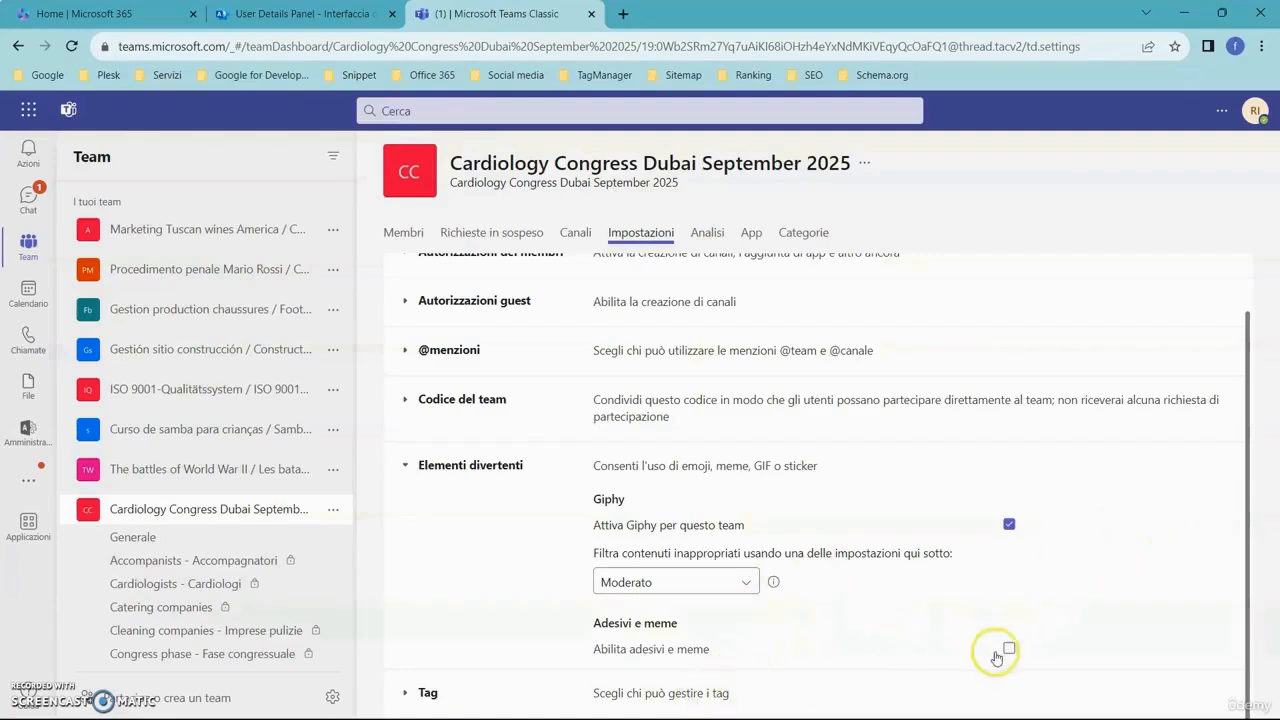
# - Expand the Tag settings and view the options for who manages tags, leaving the team owners and members option selected
pyautogui.click(408, 692)
pyautogui.scroll(1, 728, 624)
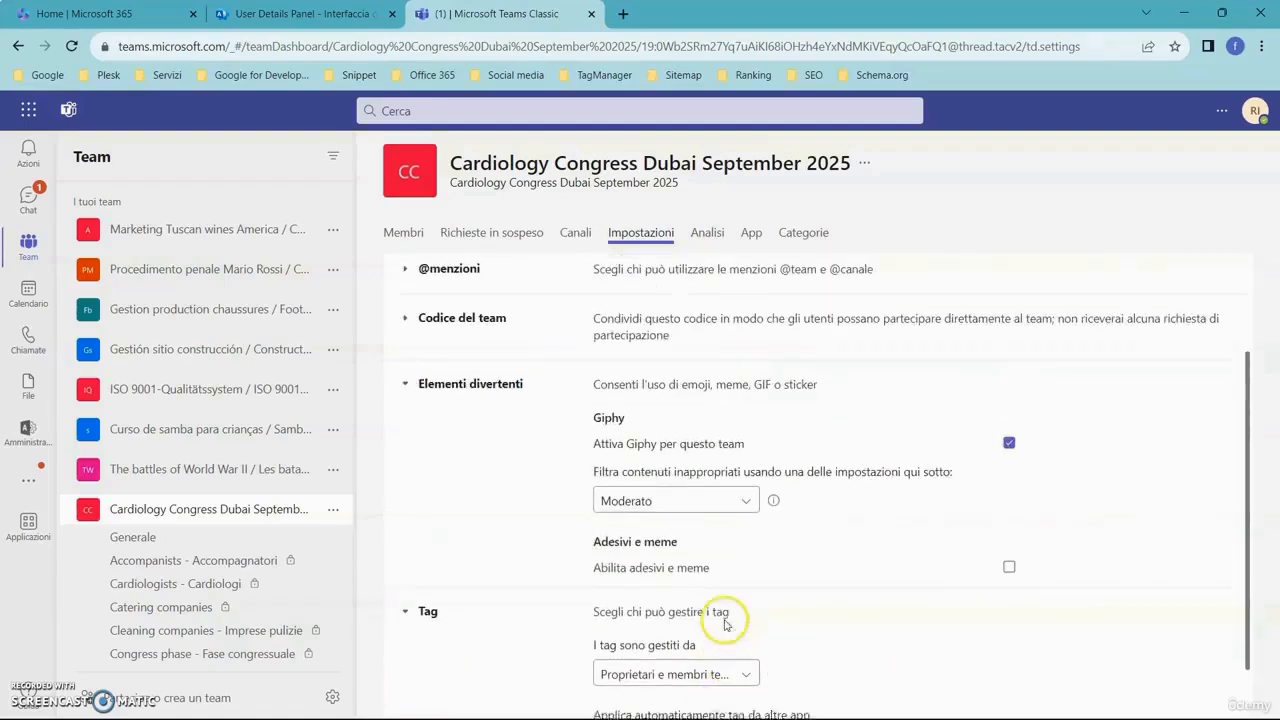
pyautogui.scroll(-1, 727, 621)
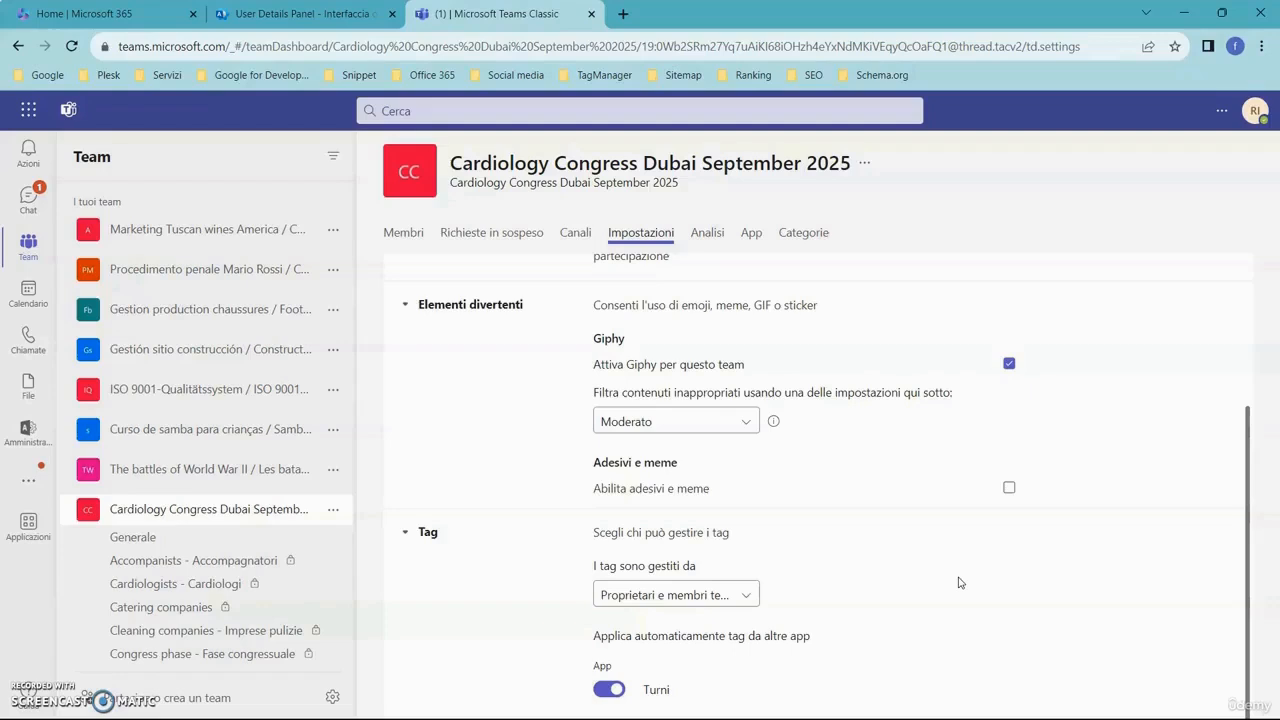
pyautogui.click(738, 592)
pyautogui.click(862, 570)
pyautogui.click(748, 598)
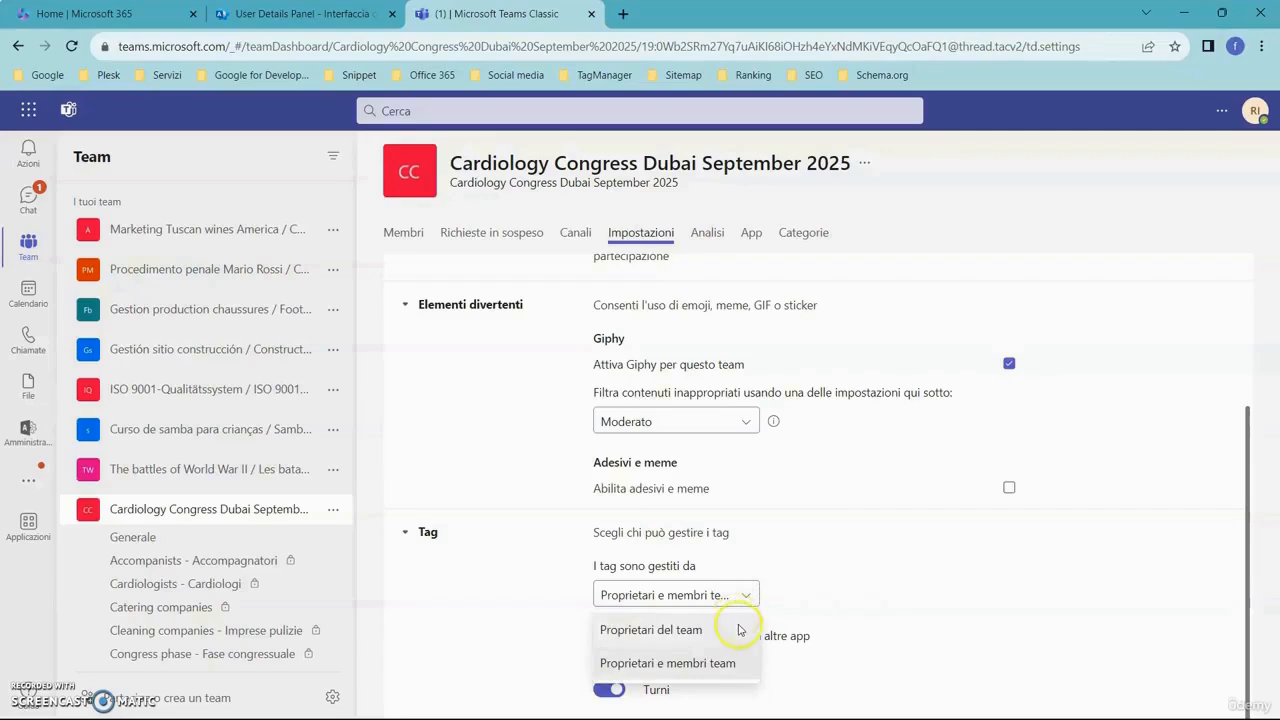
pyautogui.click(921, 569)
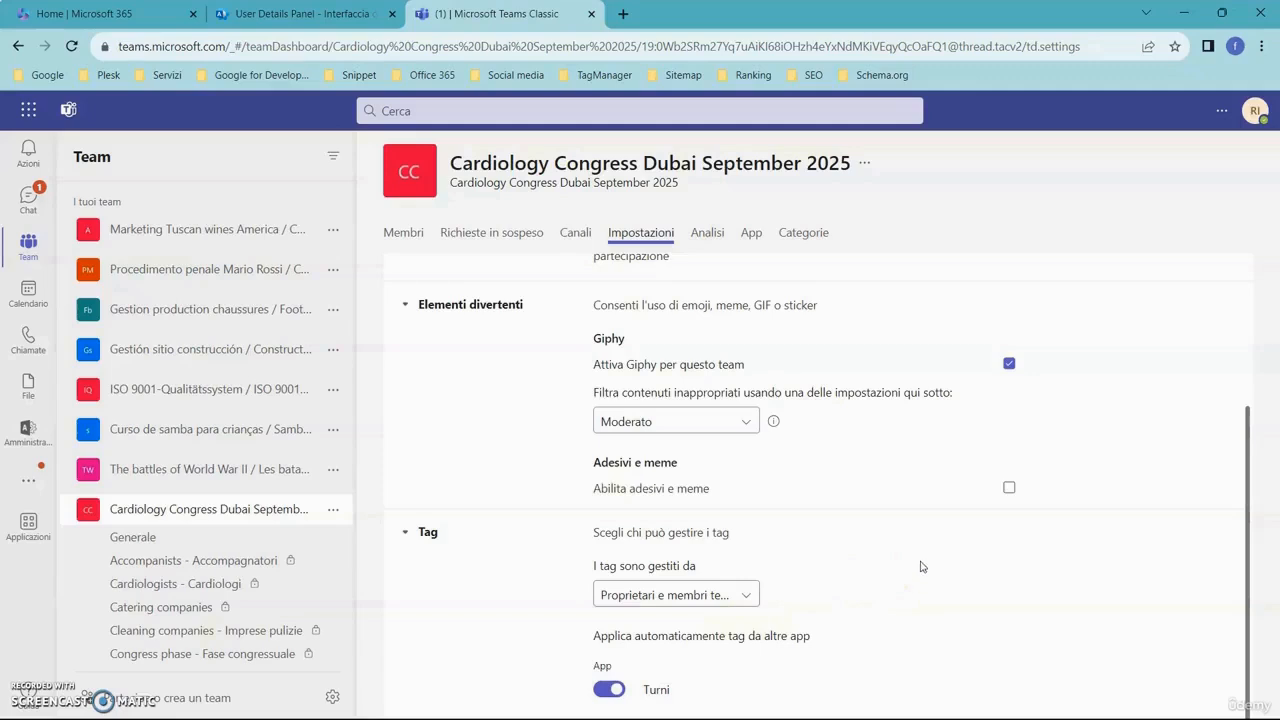
# - Leave the team settings and switch to the PowerPoint presentation
pyautogui.click(905, 570)
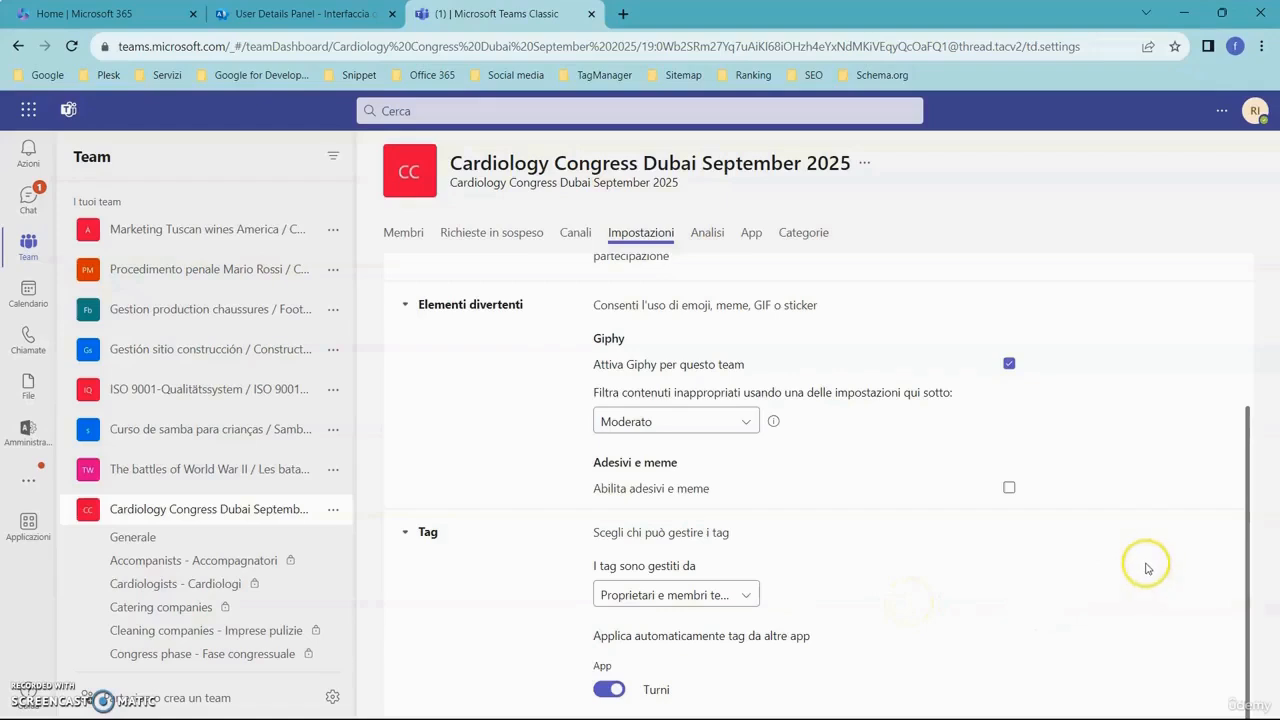
pyautogui.scroll(3, 1147, 567)
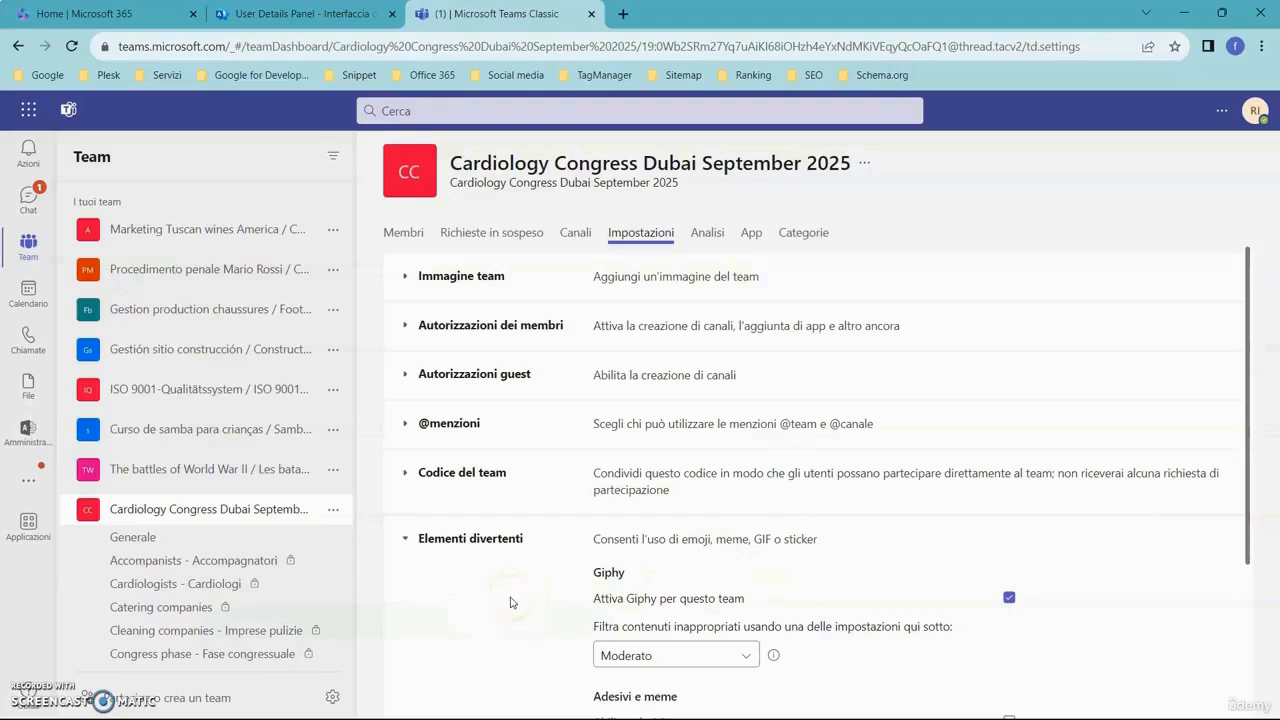
pyautogui.hotkey('alt', 'Tab')
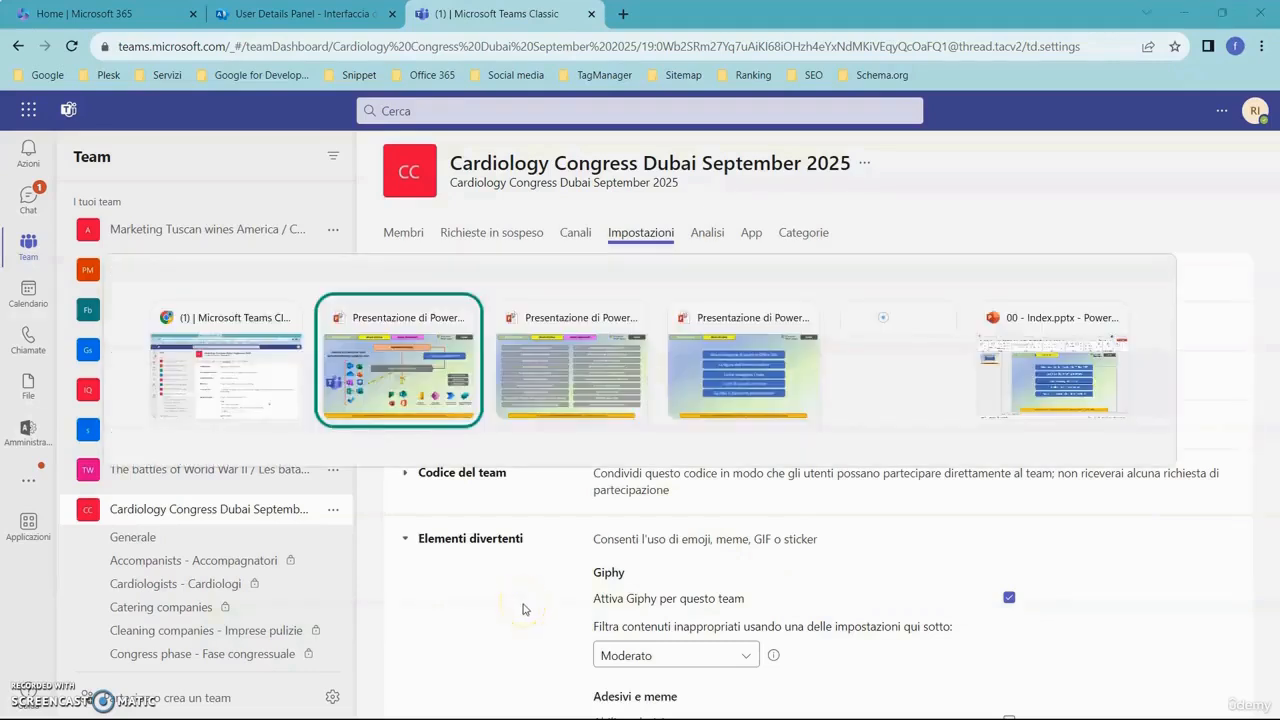